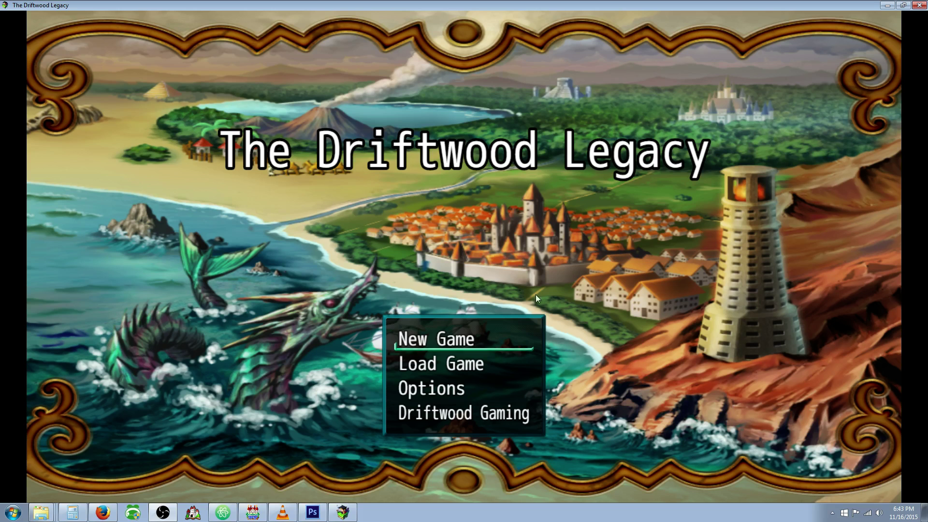
# Start a new game from the playtest title screen with New Game selected.
pyautogui.press('Return')
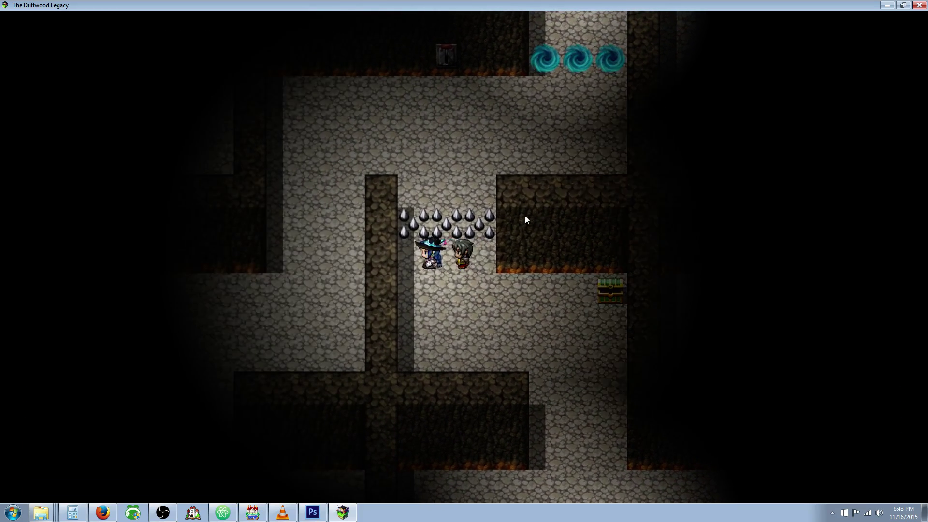
# Walk the party over the raised spikes, checking the 100 HP losses in the menu, then interact with the wall lever.
pyautogui.press('Escape')
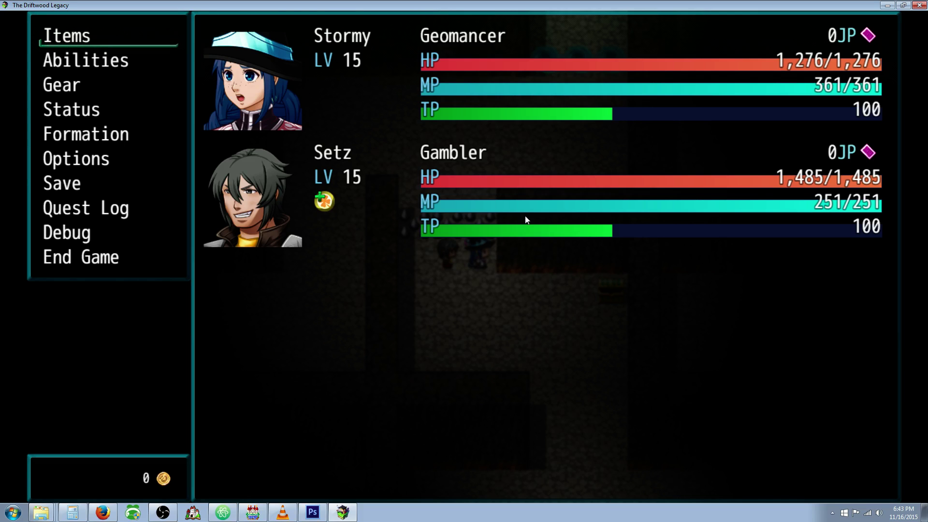
pyautogui.press('Escape')
pyautogui.press('Up')
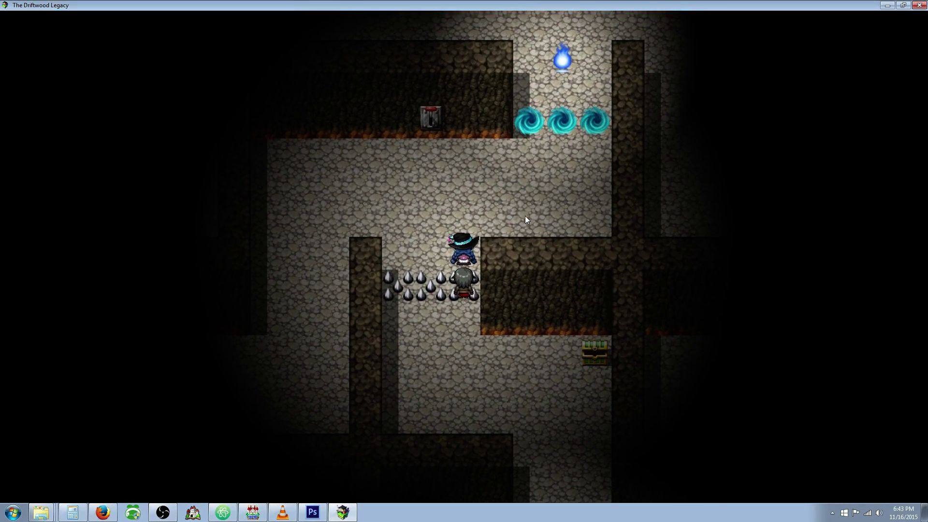
pyautogui.press('Escape')
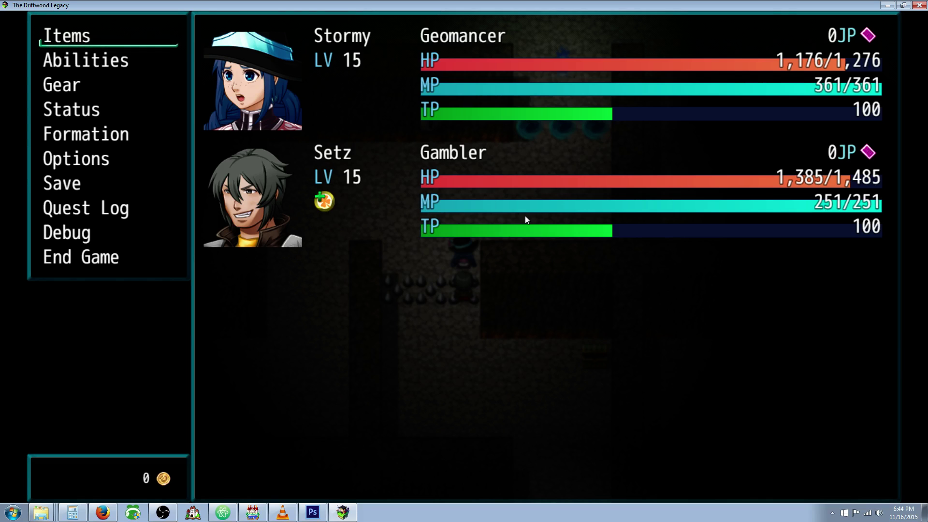
pyautogui.press('Escape')
pyautogui.press('Left')
pyautogui.press('Left')
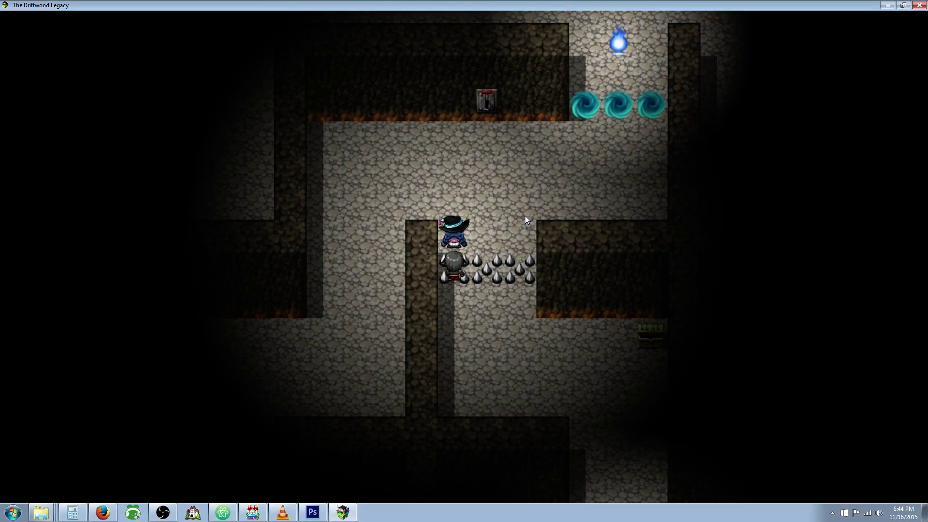
pyautogui.press('Escape')
pyautogui.press('Escape')
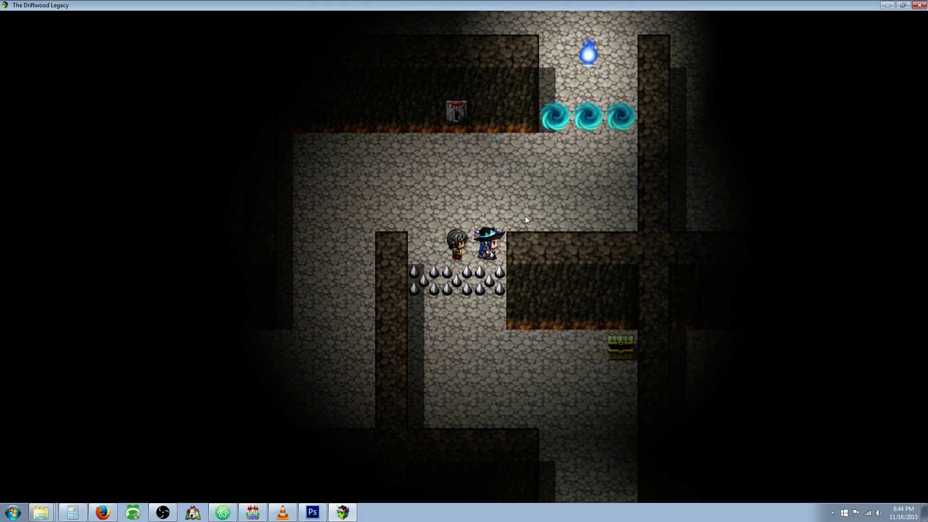
pyautogui.press('Up')
pyautogui.press('Up')
pyautogui.press('Up')
pyautogui.press('Up')
pyautogui.press('Return')
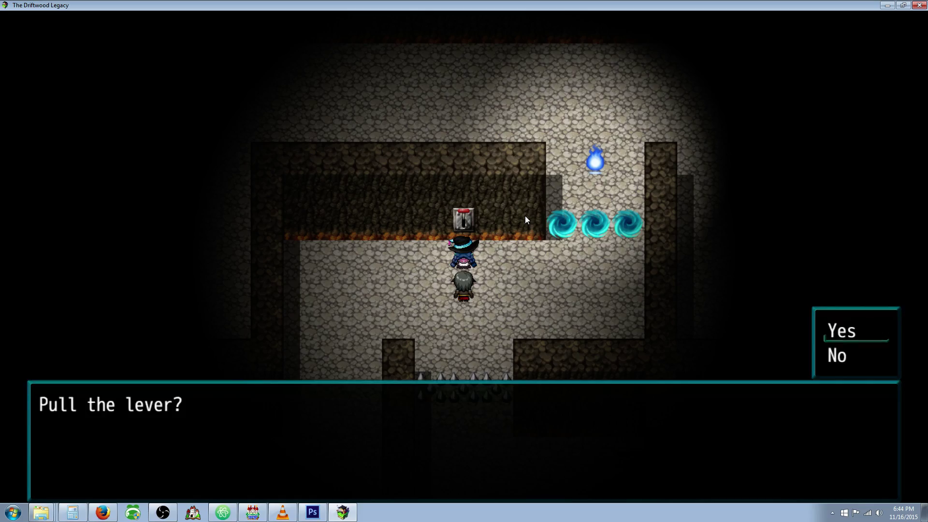
# Pull the lever and walk back and forth over the lowered spikes without taking damage.
pyautogui.press('Return')
pyautogui.press('Down')
pyautogui.press('Down')
pyautogui.press('Up')
pyautogui.press('Down')
pyautogui.press('Up')
pyautogui.press('Down')
pyautogui.press('Up')
pyautogui.press('Down')
pyautogui.press('Up')
pyautogui.press('Up')
pyautogui.press('Right')
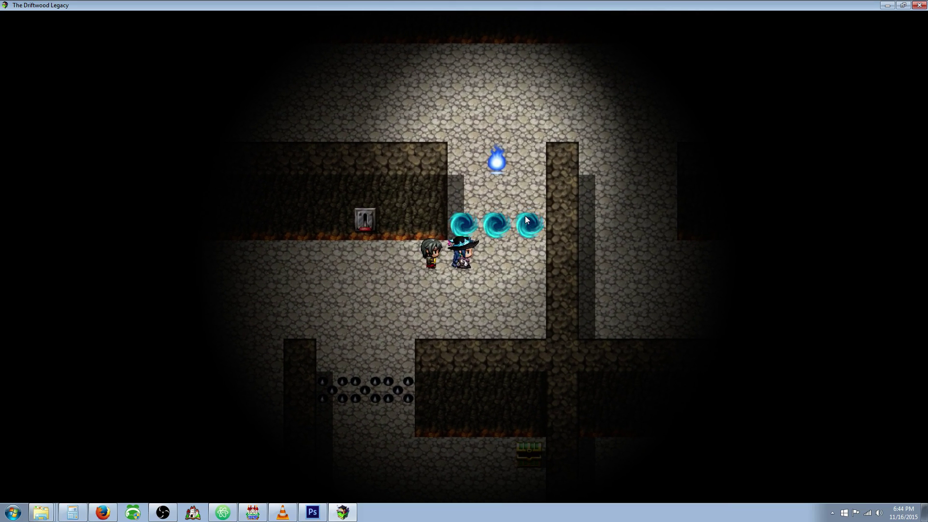
# Step onto the blue portal tiles and confirm in the menu that MP drops by 20.
pyautogui.press('Escape')
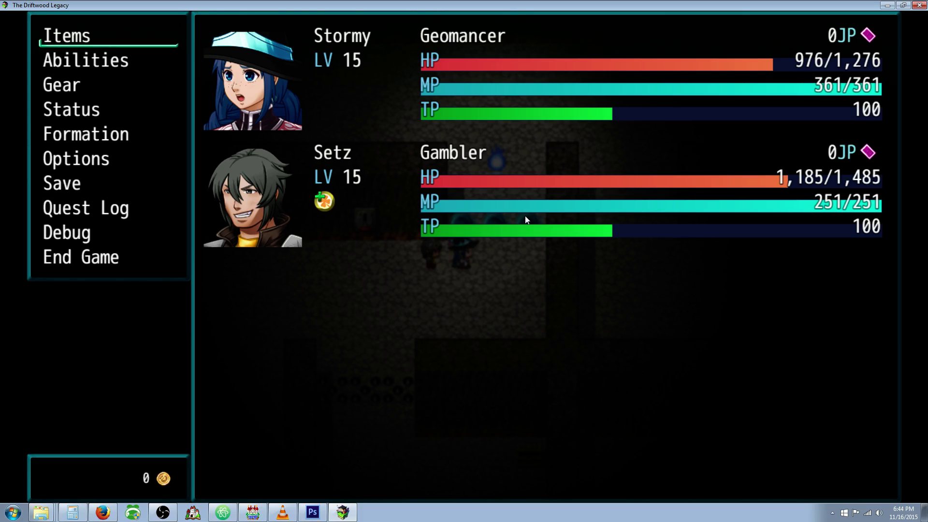
pyautogui.press('Escape')
pyautogui.press('Up')
pyautogui.press('Escape')
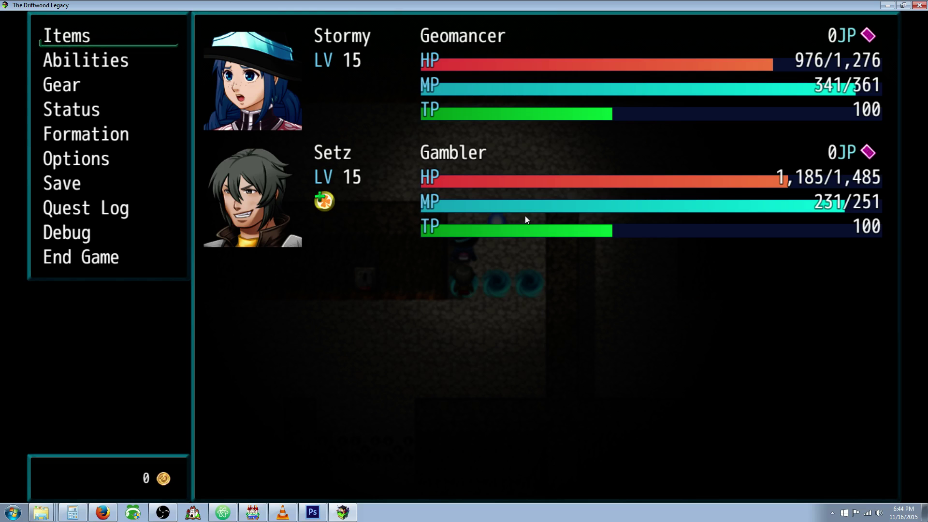
pyautogui.press('Escape')
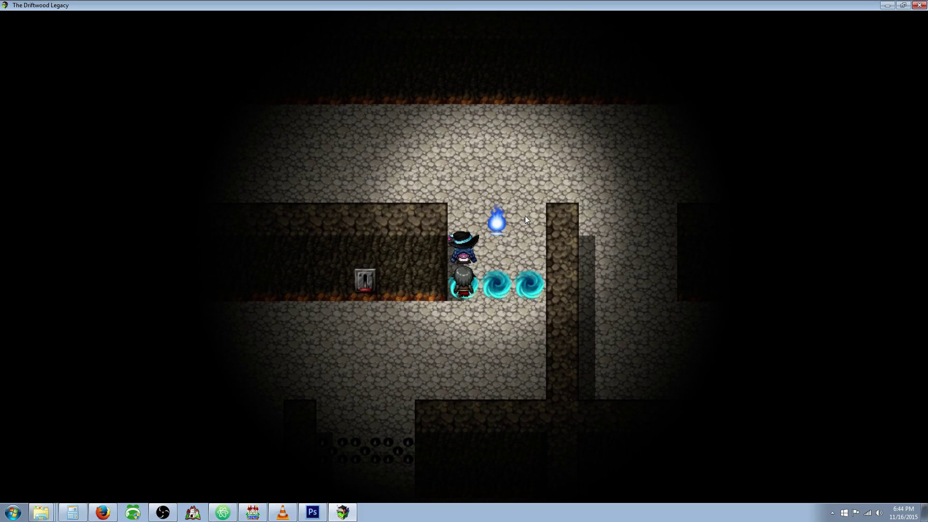
pyautogui.press('Down')
pyautogui.press('Escape')
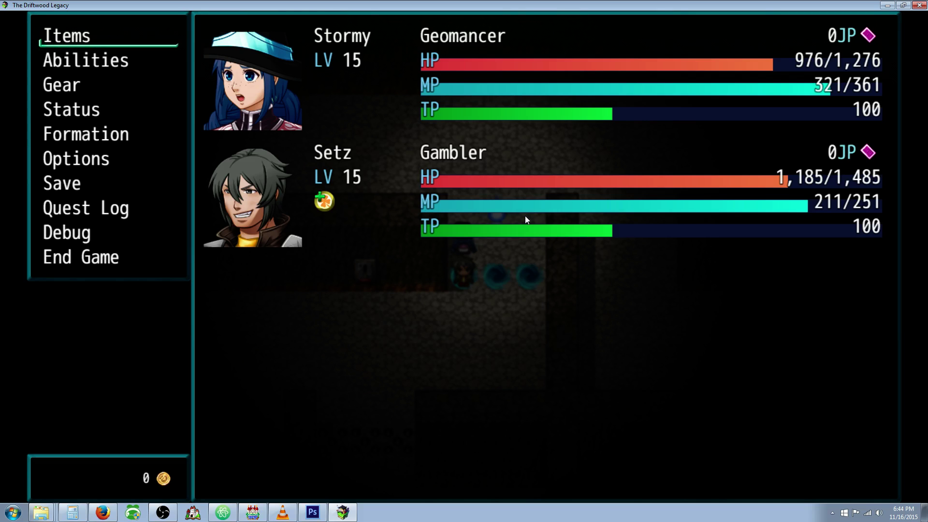
pyautogui.press('Escape')
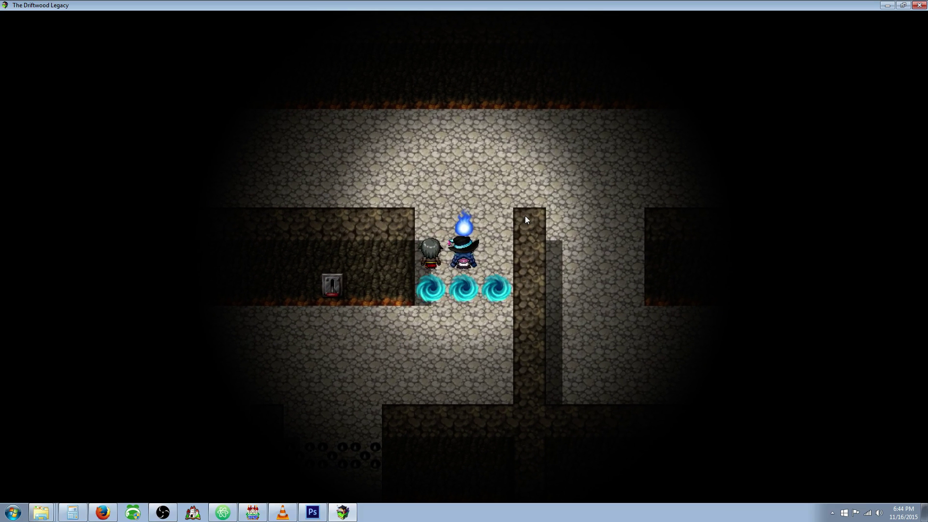
# Use a Reraiser item from the inventory on Stormy.
pyautogui.press('Escape')
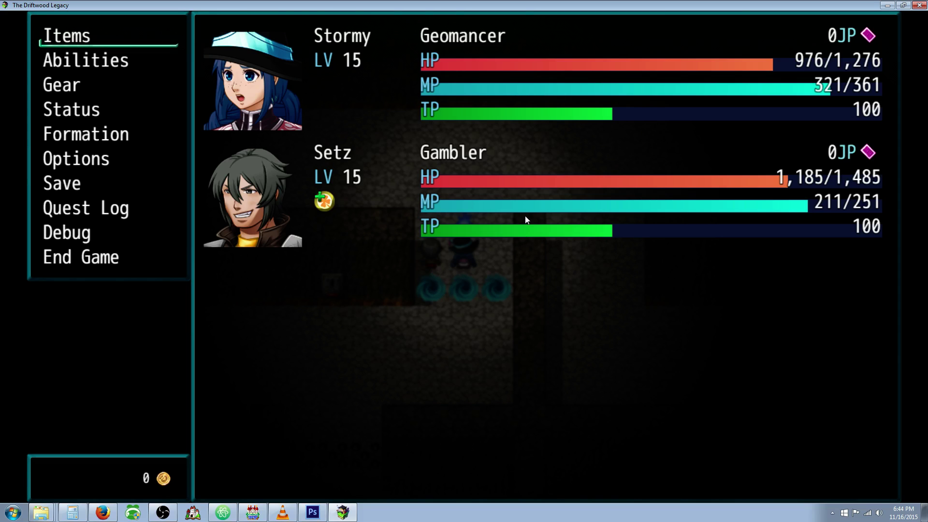
pyautogui.press('Return')
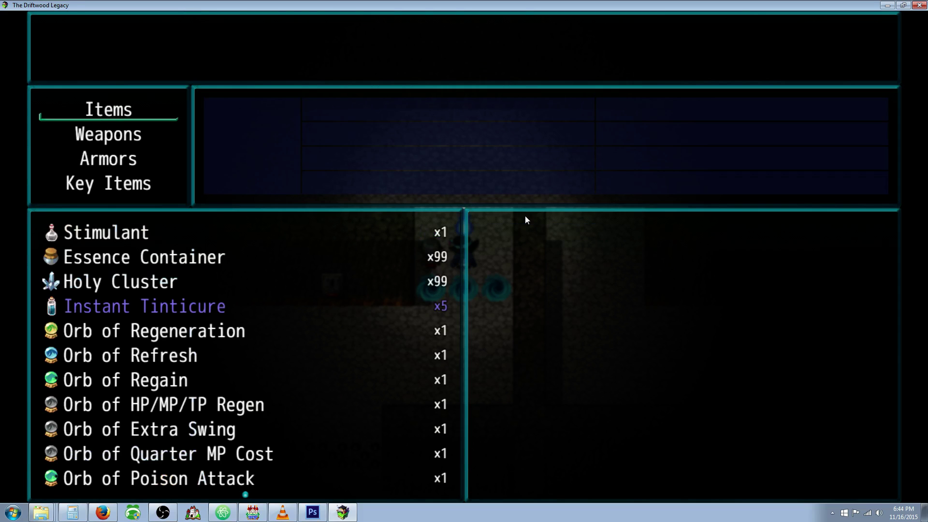
pyautogui.press('Return')
pyautogui.press('Down')
pyautogui.press('Down')
pyautogui.press('Down')
pyautogui.press('Down')
pyautogui.press('Down')
pyautogui.press('Down')
pyautogui.press('Down')
pyautogui.press('Down')
pyautogui.press('Down')
pyautogui.press('Down')
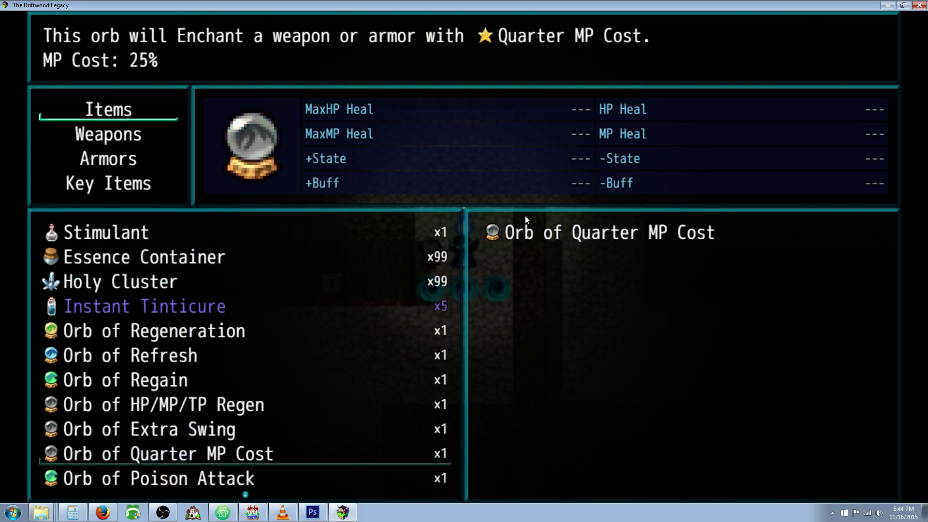
pyautogui.press('Down')
pyautogui.press('Down')
pyautogui.press('Down')
pyautogui.press('Down')
pyautogui.press('Down')
pyautogui.press('Down')
pyautogui.press('Down')
pyautogui.press('Down')
pyautogui.press('Down')
pyautogui.press('Down')
pyautogui.press('Down')
pyautogui.press('Down')
pyautogui.press('Up')
pyautogui.press('Up')
pyautogui.press('Down')
pyautogui.press('Down')
pyautogui.press('Down')
pyautogui.press('Down')
pyautogui.press('Down')
pyautogui.press('Down')
pyautogui.press('Down')
pyautogui.press('Down')
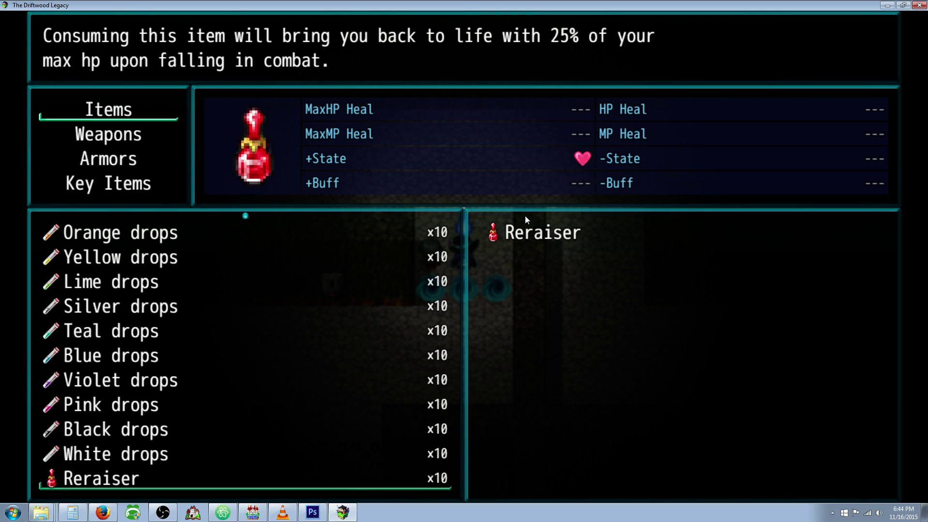
pyautogui.press('Return')
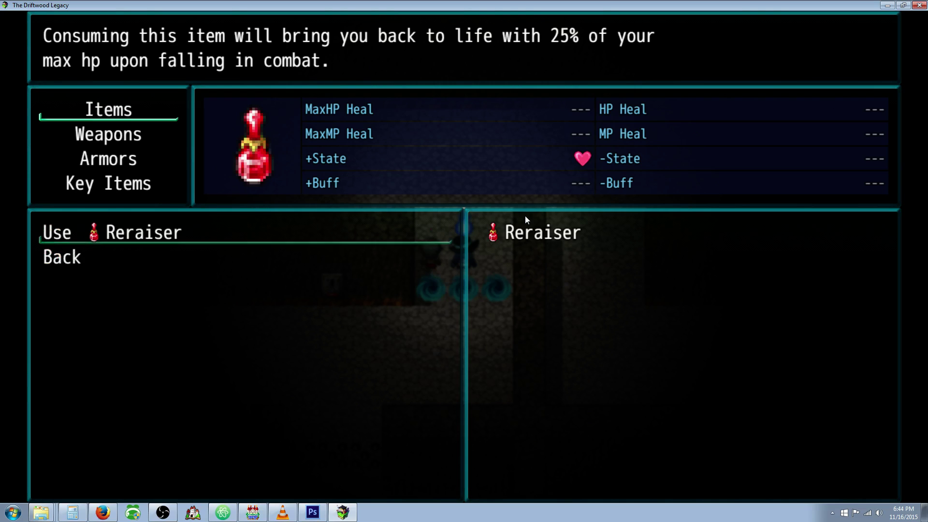
pyautogui.press('Return')
pyautogui.press('Return')
pyautogui.press('Down')
pyautogui.press('Escape')
# Cast Stormy's Chi skill Reraise on Setz.
pyautogui.press('Escape')
pyautogui.press('Escape')
pyautogui.press('Down')
pyautogui.press('Return')
pyautogui.press('Return')
pyautogui.press('Down')
pyautogui.press('Up')
pyautogui.press('Return')
pyautogui.press('Return')
pyautogui.press('Down')
pyautogui.press('Return')
pyautogui.press('Escape')
pyautogui.press('Escape')
pyautogui.press('Escape')
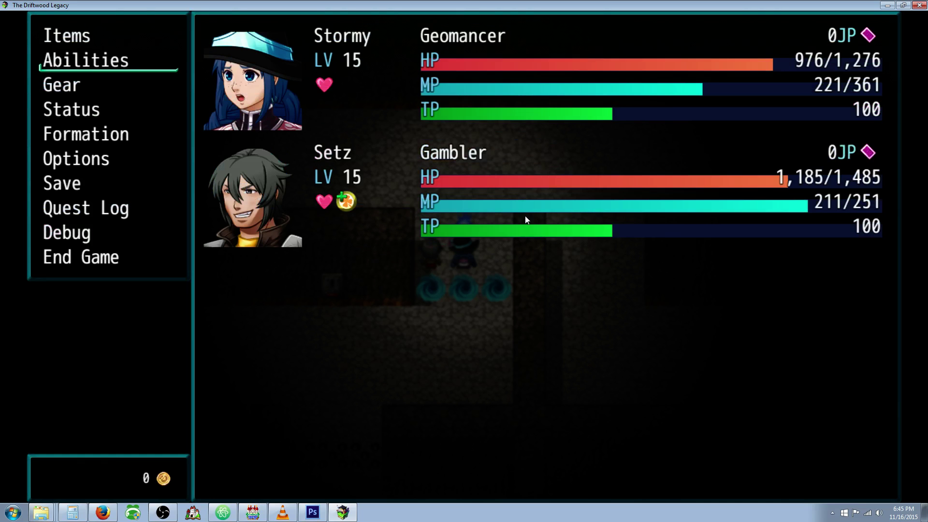
pyautogui.press('Escape')
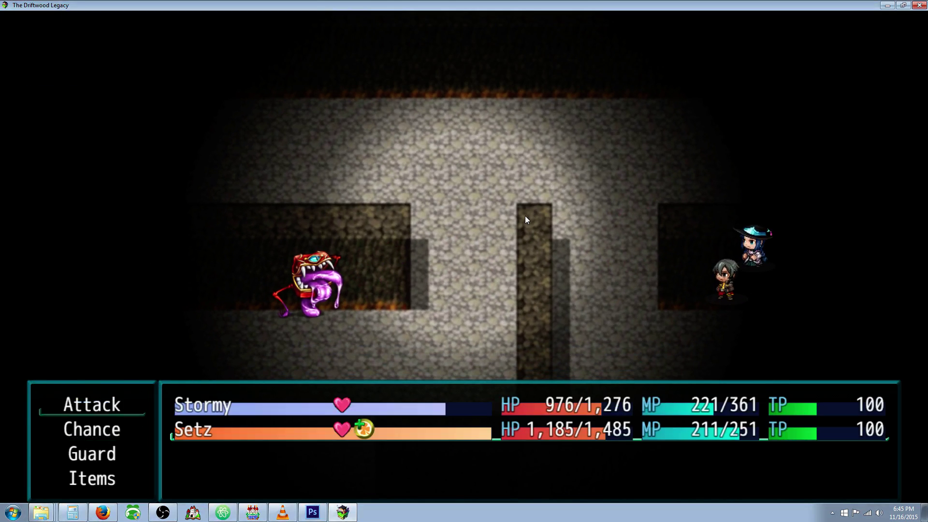
# Have Setz guard and Stormy cast Elementalism's Forecast: Rain.
pyautogui.press('Down')
pyautogui.press('Down')
pyautogui.press('Return')
pyautogui.press('Down')
pyautogui.press('Return')
pyautogui.press('Escape')
pyautogui.press('Down')
pyautogui.press('Return')
pyautogui.press('Right')
pyautogui.press('Left')
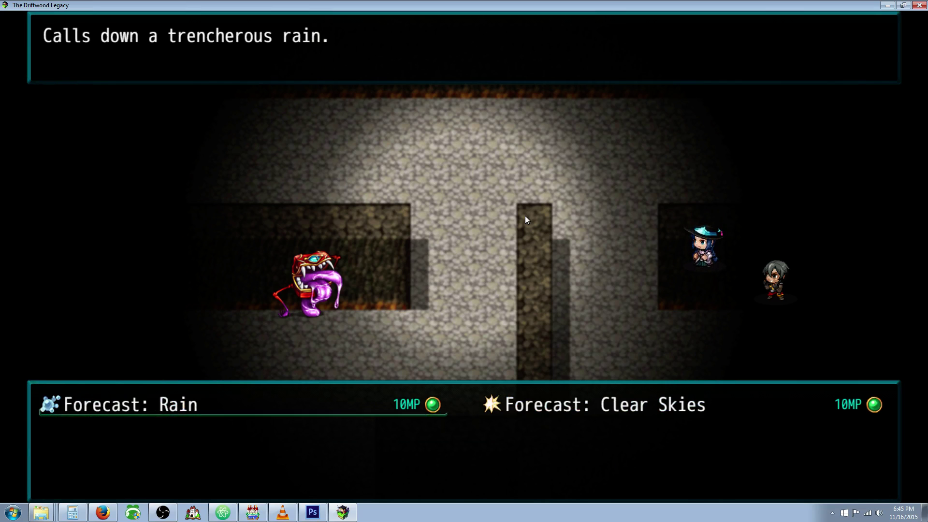
pyautogui.press('Return')
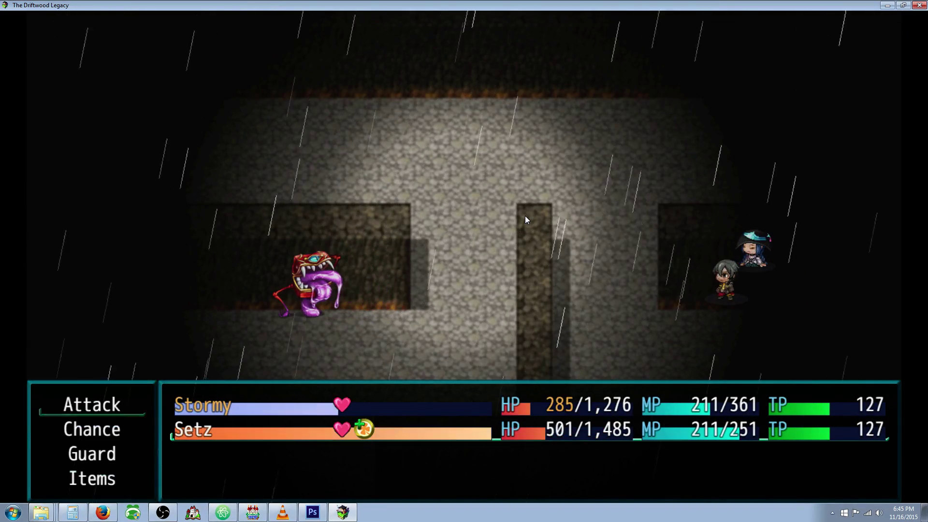
# Have both Setz and Stormy guard on the next turn.
pyautogui.press('Down')
pyautogui.press('Return')
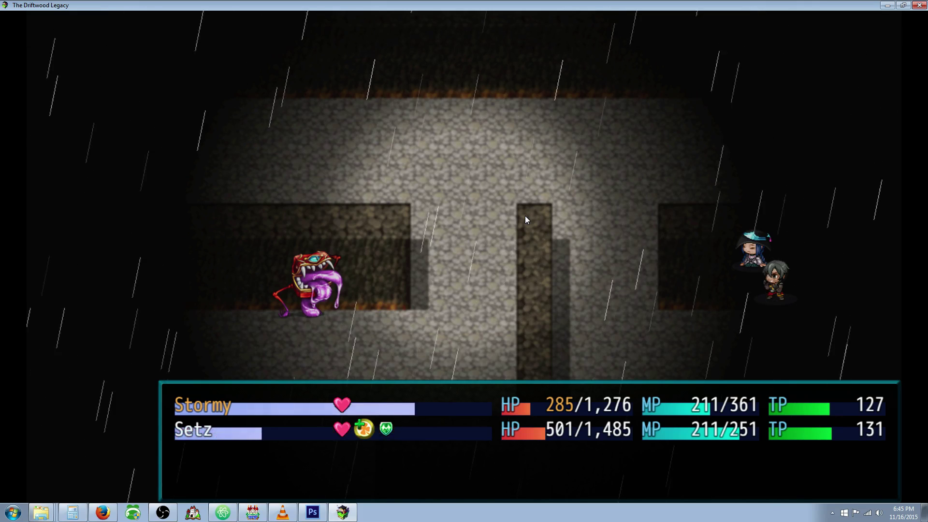
pyautogui.press('Down')
pyautogui.press('Down')
pyautogui.press('Down')
pyautogui.press('Return')
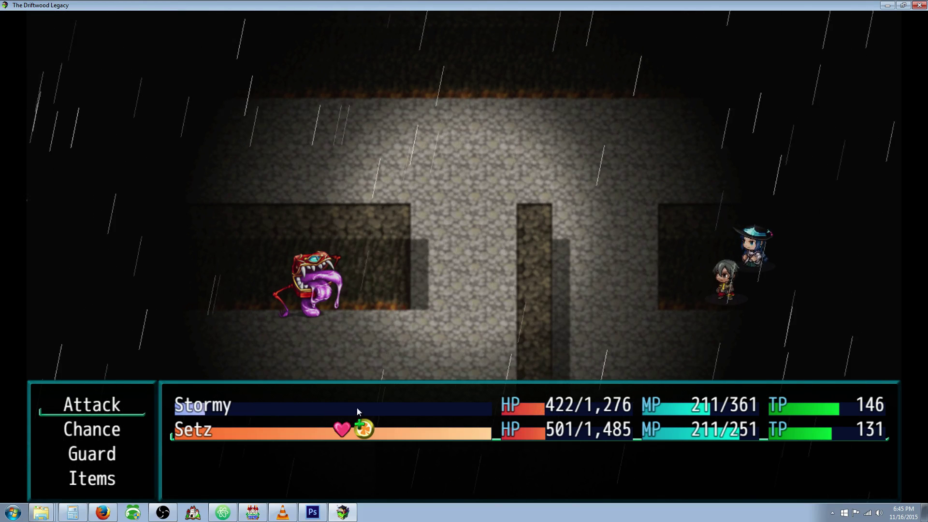
# Use a Reraiser item on Setz during the battle.
pyautogui.press('Down')
pyautogui.press('Down')
pyautogui.press('Down')
pyautogui.press('Return')
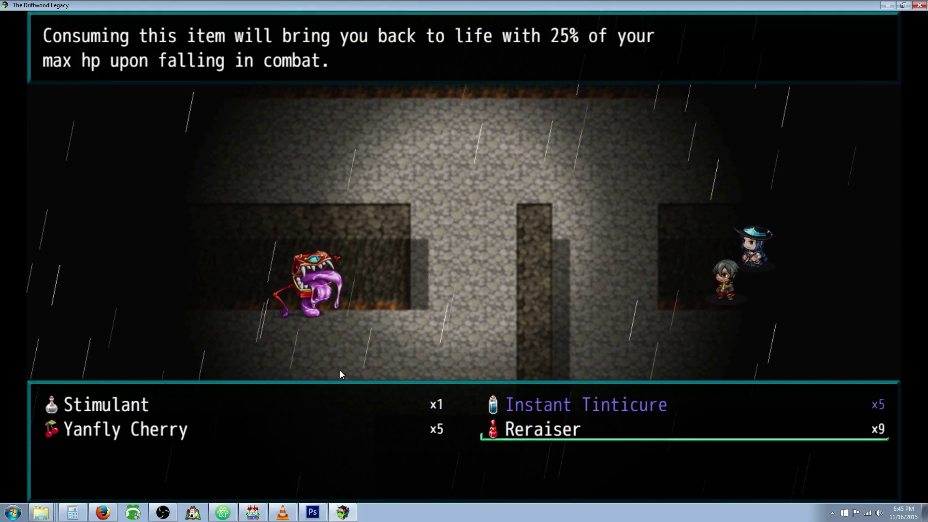
pyautogui.press('Return')
pyautogui.press('Down')
pyautogui.press('Return')
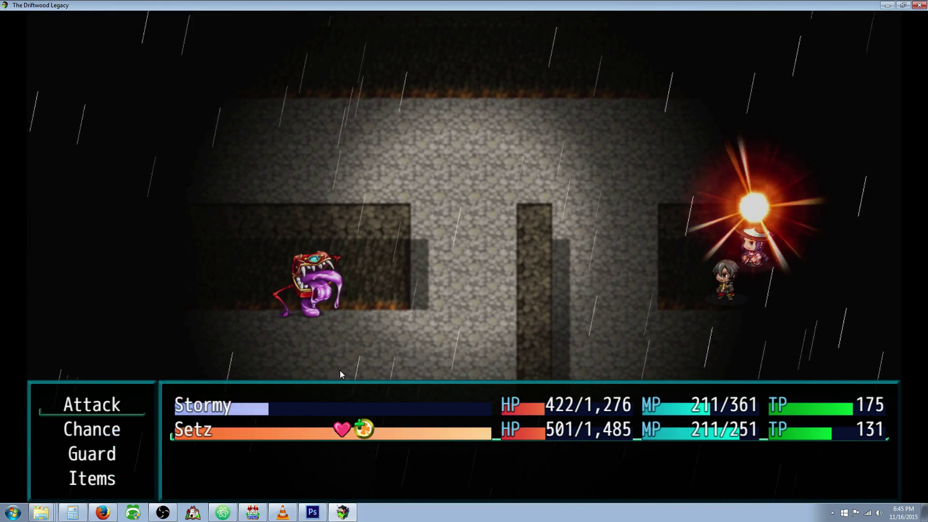
# Guard on the next turn, then close the playtest with Alt+F4 after Stormy falls.
pyautogui.press('Down')
pyautogui.press('Down')
pyautogui.press('Down')
pyautogui.press('Return')
pyautogui.press('Escape')
pyautogui.press('Up')
pyautogui.press('Return')
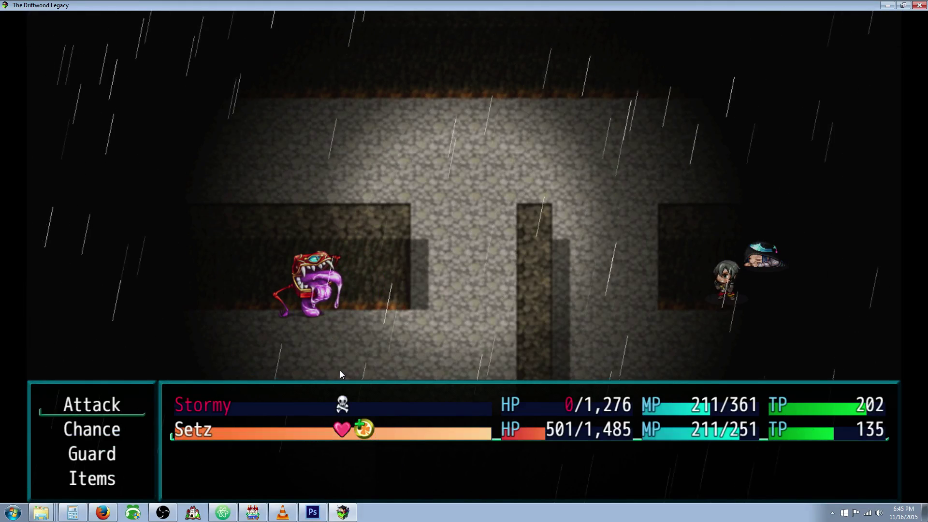
pyautogui.hotkey('alt', 'F4')
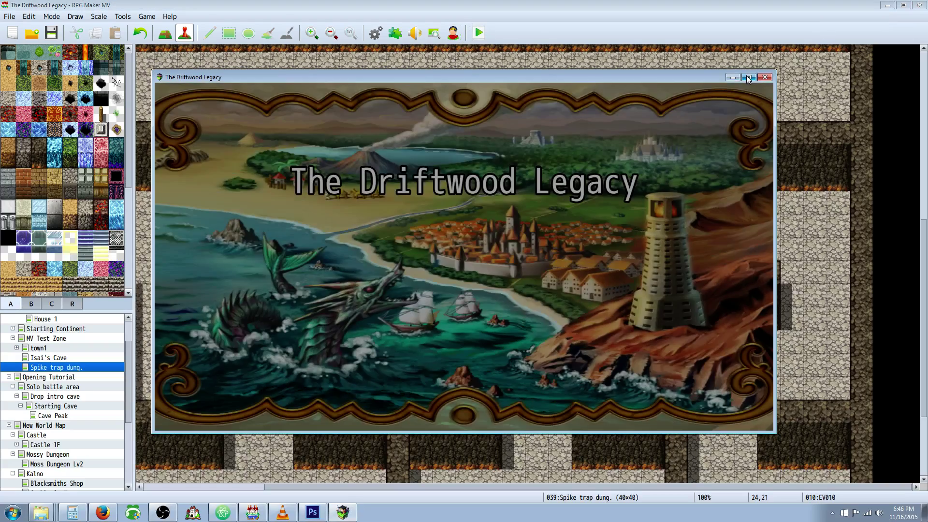
# Maximize the playtest window, start a new game and walk into the dungeon.
pyautogui.click(748, 76)
pyautogui.press('Return')
pyautogui.press('Up')
pyautogui.press('Return')
# Cast Stormy's Chi skill Reraise on Stormy and on Setz from the Abilities menu.
pyautogui.press('Escape')
pyautogui.press('Down')
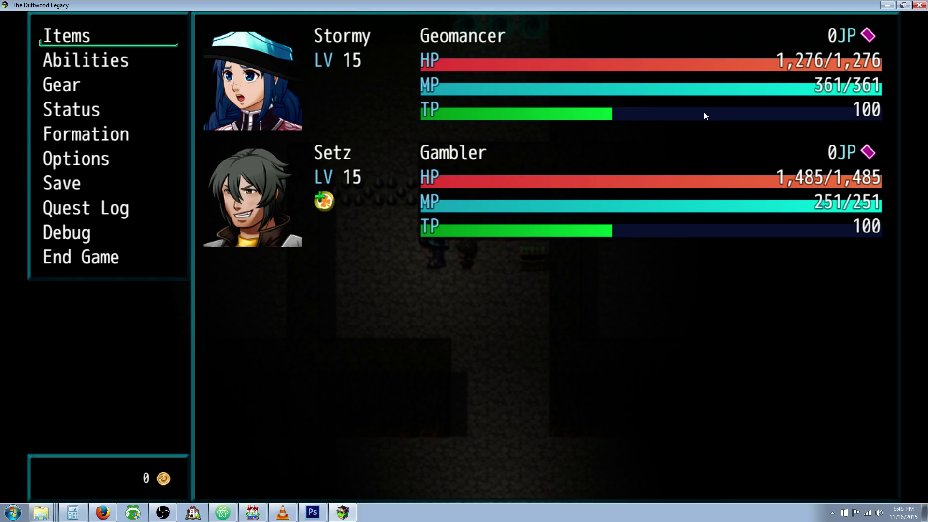
pyautogui.press('Return')
pyautogui.press('Down')
pyautogui.press('Up')
pyautogui.press('Return')
pyautogui.press('Return')
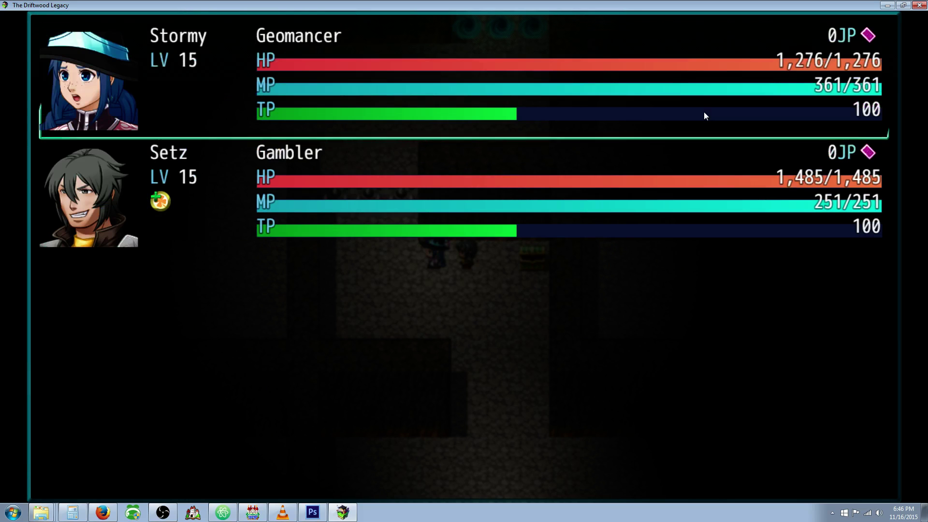
pyautogui.press('Return')
pyautogui.press('Down')
pyautogui.press('Return')
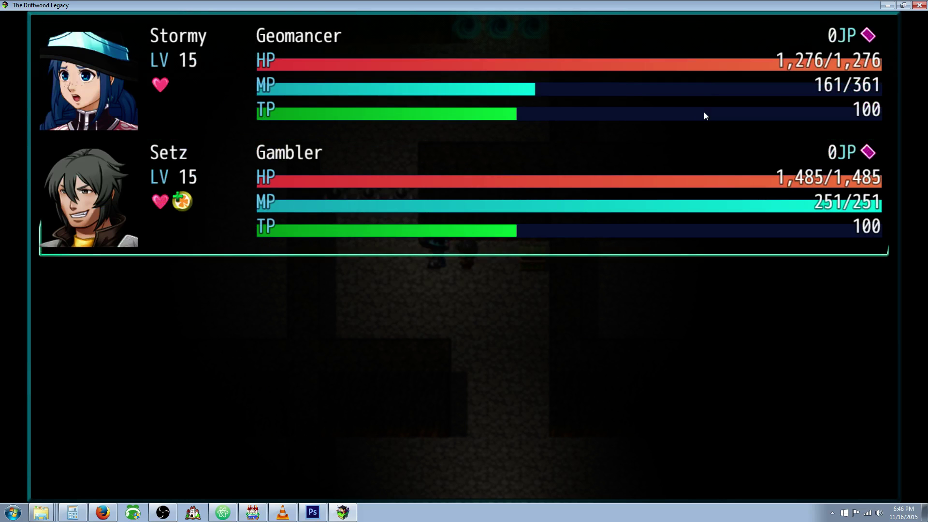
pyautogui.press('Escape')
pyautogui.press('Escape')
pyautogui.press('Escape')
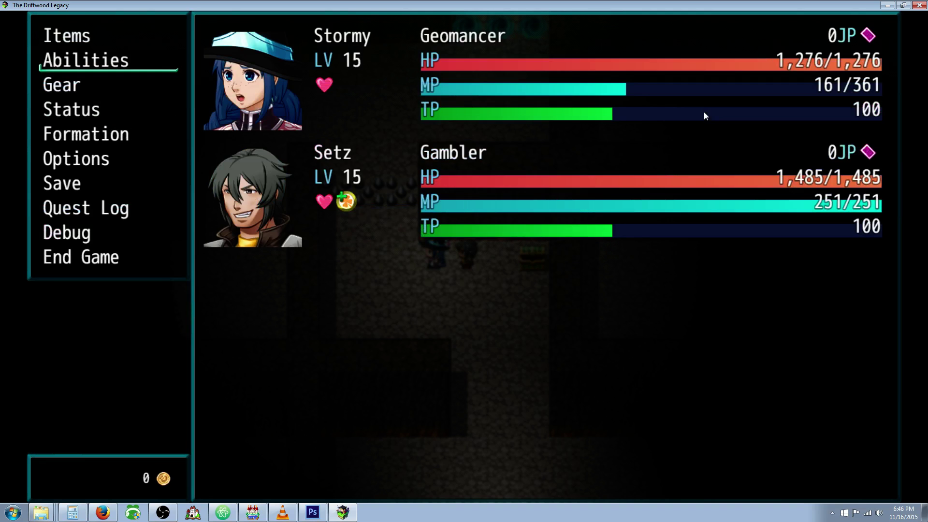
# Walk the party repeatedly onto the raised spikes until GAME OVER appears.
pyautogui.press('Escape')
pyautogui.press('Up')
pyautogui.press('Up')
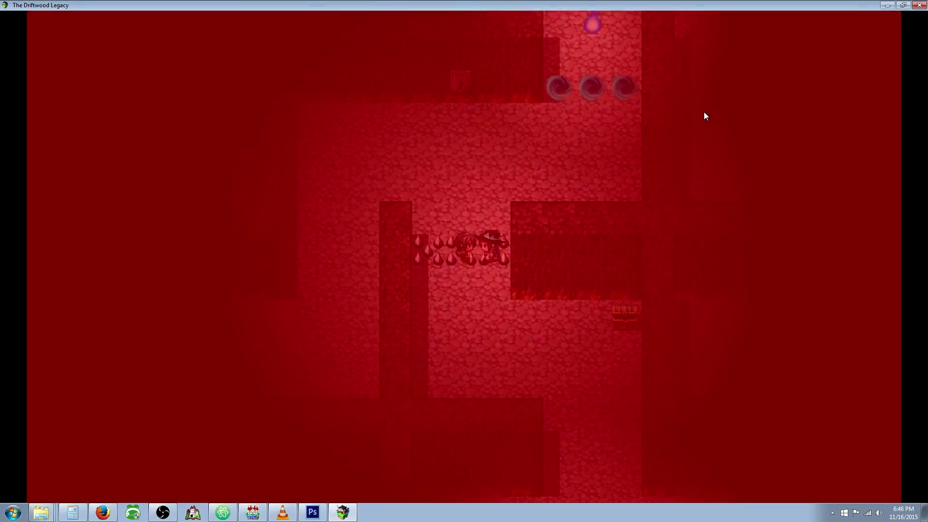
pyautogui.press('Escape')
pyautogui.press('Escape')
pyautogui.press('Left')
pyautogui.press('Escape')
pyautogui.press('Escape')
pyautogui.press('Left')
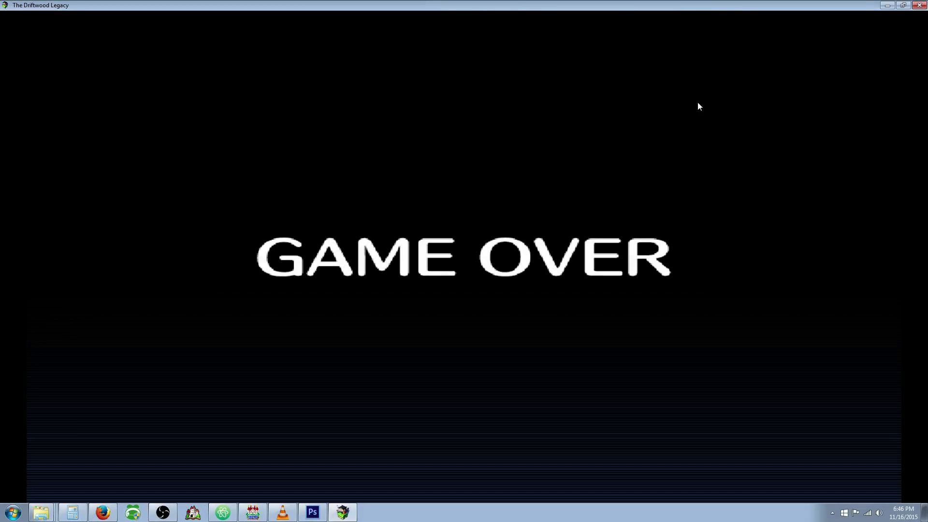
# Close the playtest window, bring the RPG Maker MV editor forward and open the Database.
pyautogui.click(919, 5)
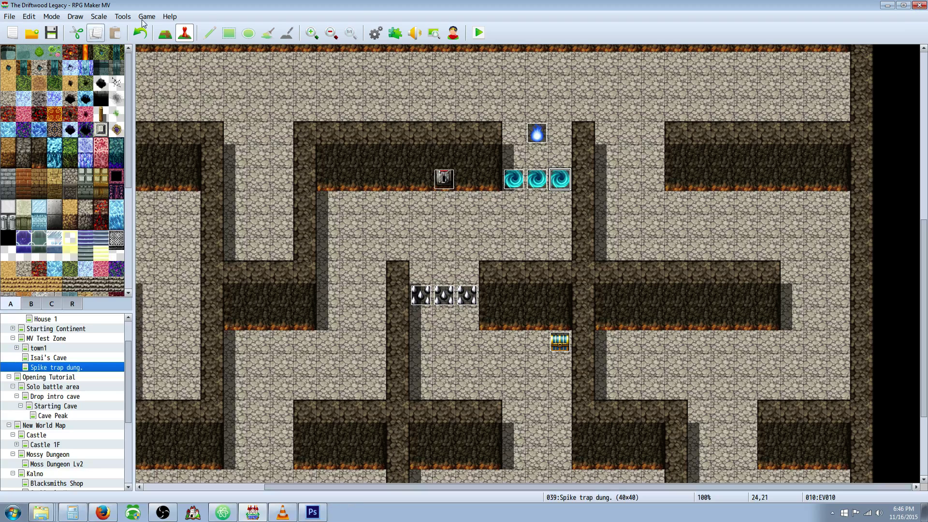
pyautogui.click(284, 512)
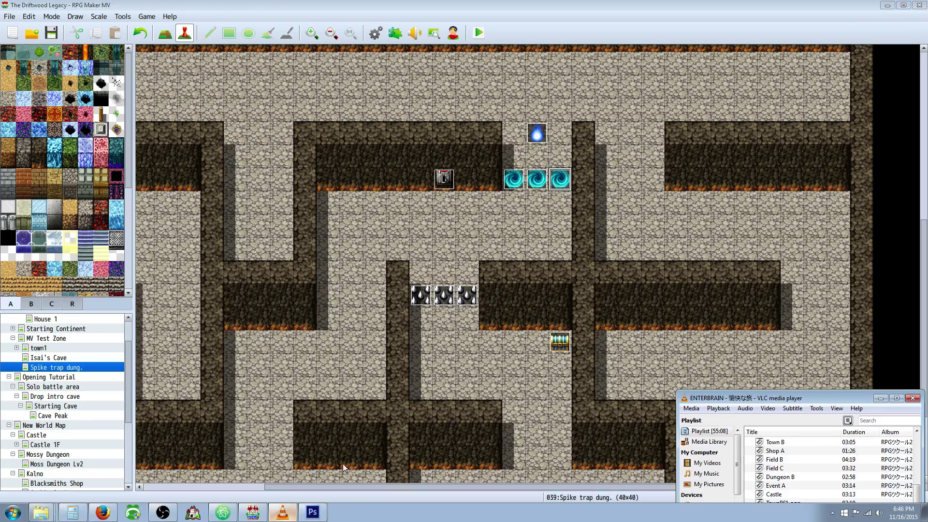
pyautogui.click(879, 398)
pyautogui.click(285, 496)
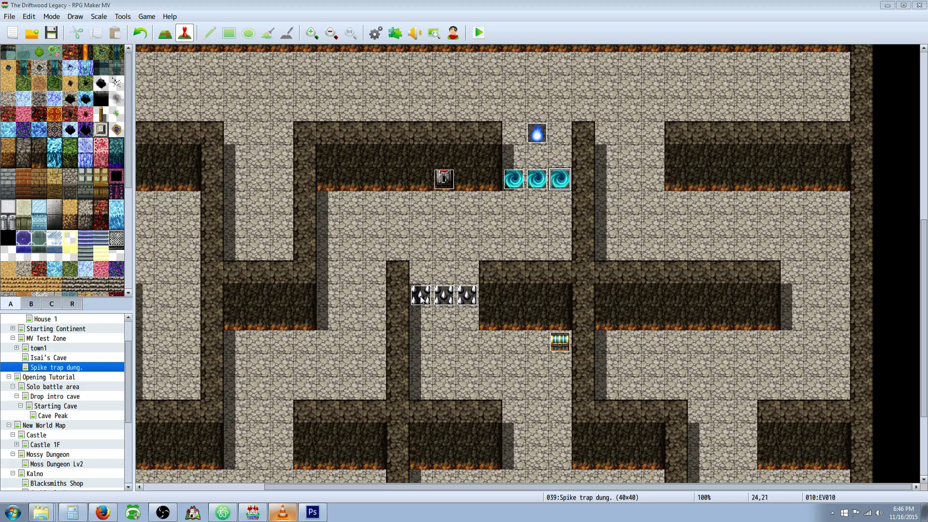
pyautogui.click(376, 32)
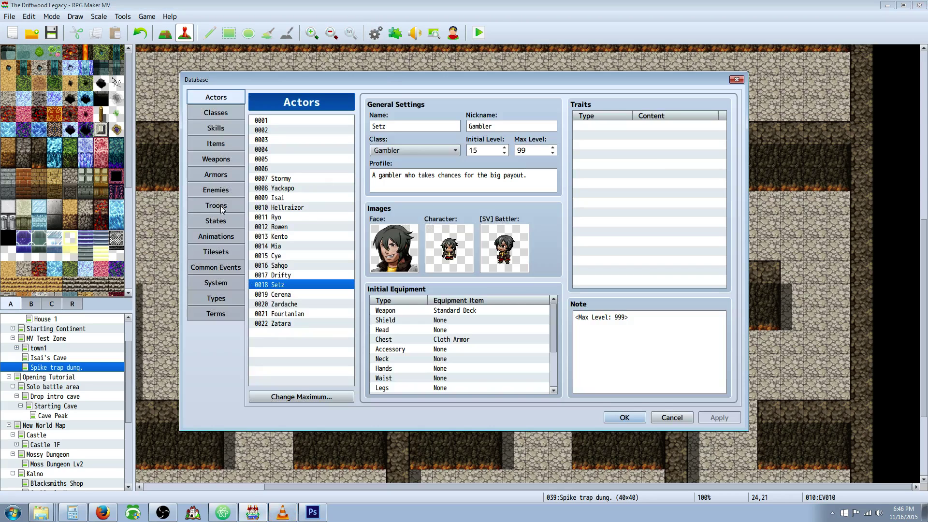
# In the States list, edit Reraise's note to keep only <autolife: 33%>, then apply.
pyautogui.click(231, 223)
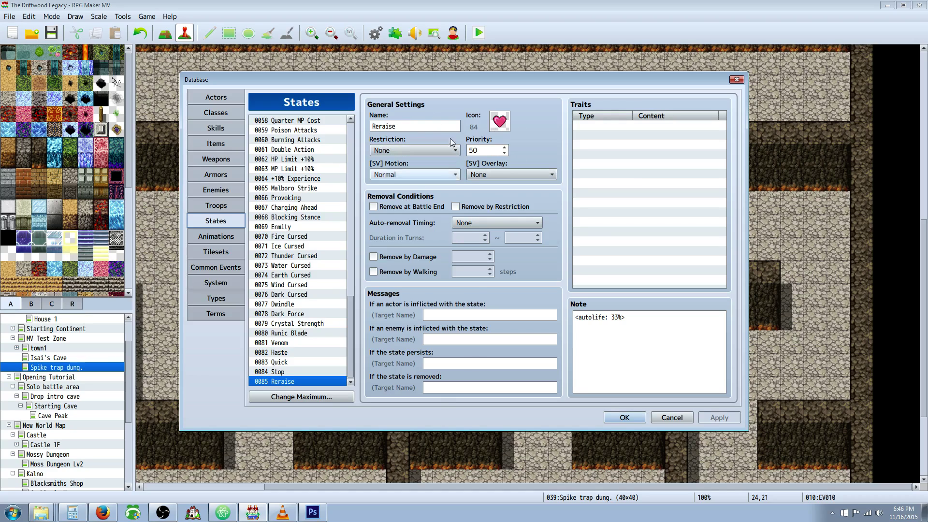
pyautogui.tripleClick(658, 317)
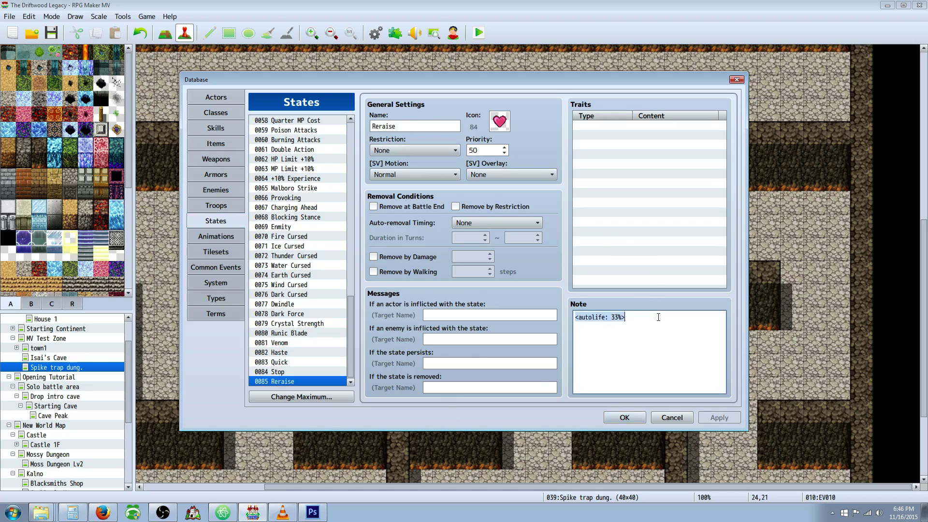
pyautogui.click(587, 338)
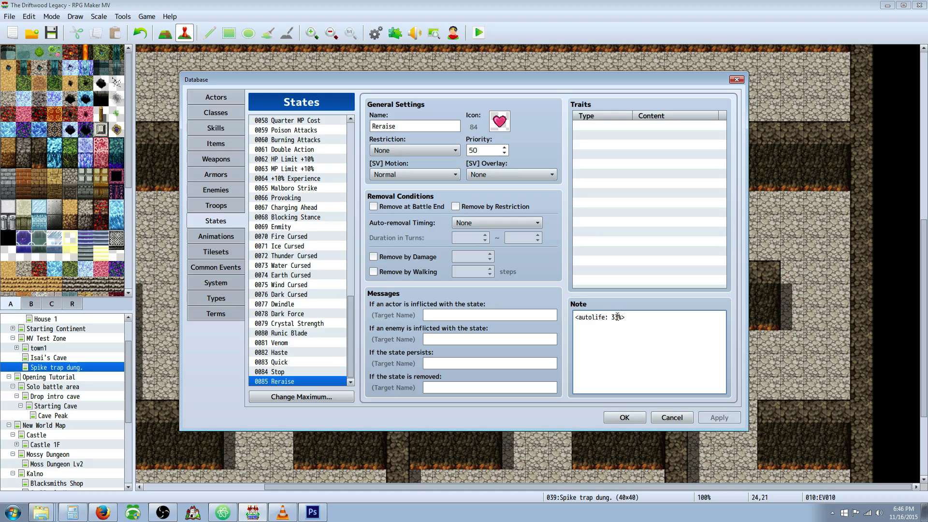
pyautogui.moveTo(611, 317); pyautogui.dragTo(615, 318)
pyautogui.click(635, 317)
pyautogui.press('Return')
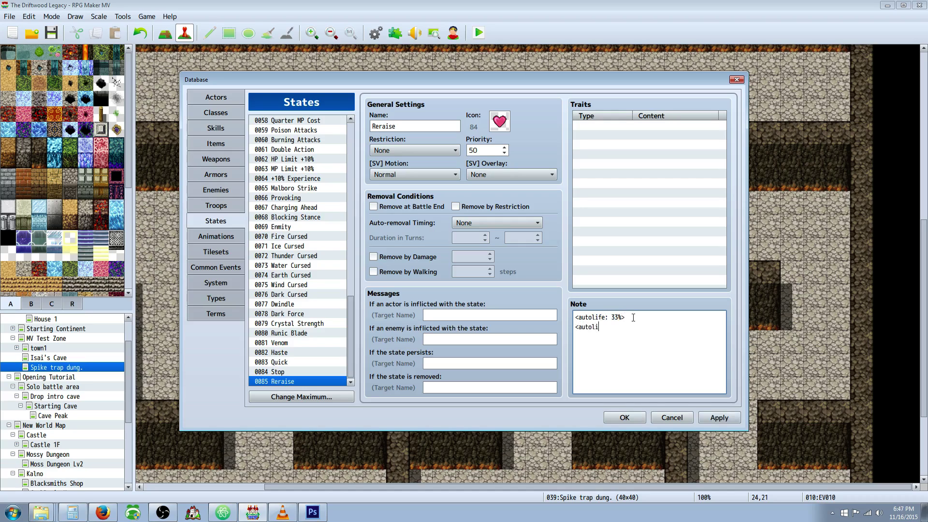
pyautogui.write('<autolife: 1>')
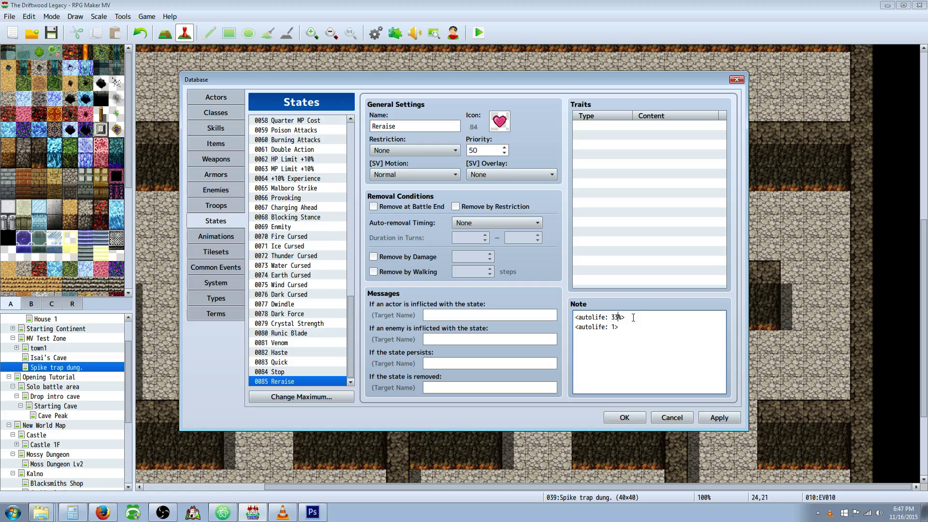
pyautogui.press('BackSpace')
pyautogui.press('BackSpace')
pyautogui.press('BackSpace')
pyautogui.press('BackSpace')
pyautogui.press('BackSpace')
pyautogui.press('BackSpace')
pyautogui.press('BackSpace')
pyautogui.press('BackSpace')
pyautogui.press('BackSpace')
pyautogui.press('BackSpace')
pyautogui.click(719, 417)
# Show skill 0261 Reraise in the Skills list and review its Effects.
pyautogui.click(220, 127)
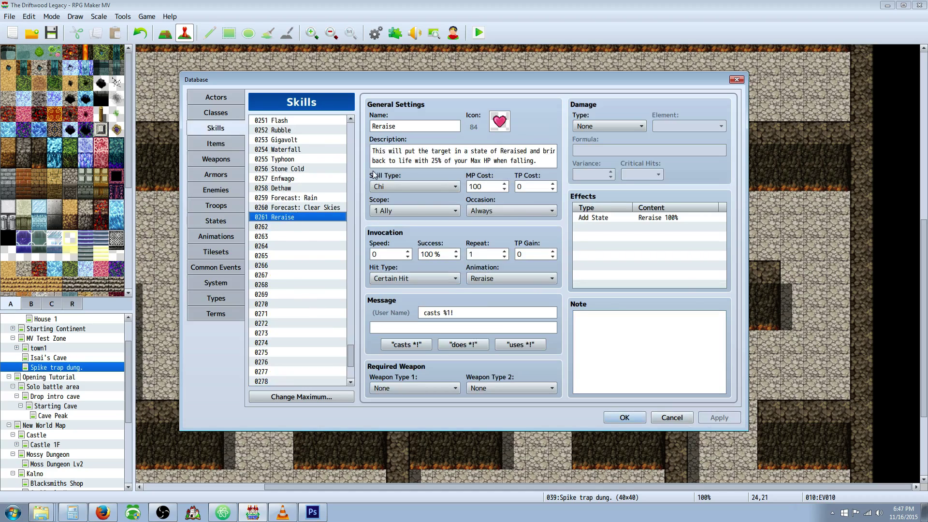
pyautogui.moveTo(373, 170)
pyautogui.rightClick(601, 225)
pyautogui.click(613, 233)
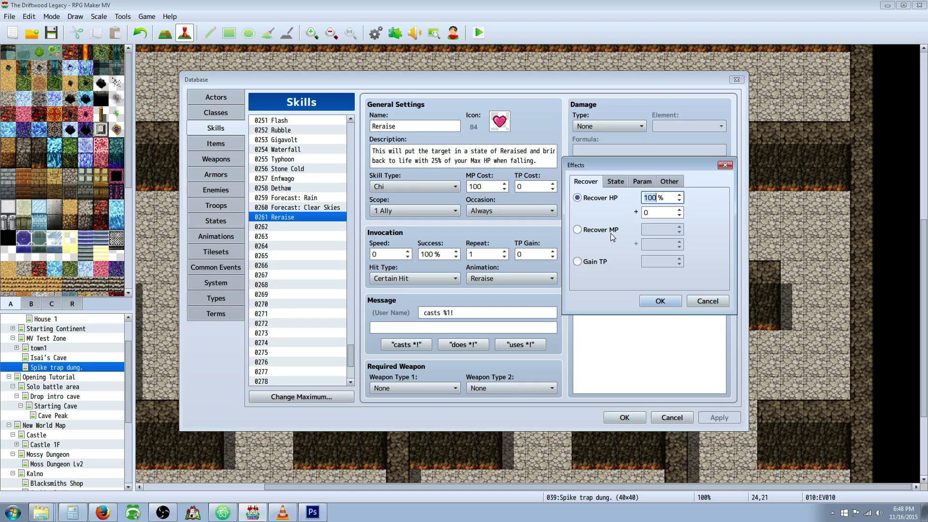
pyautogui.click(669, 182)
pyautogui.moveTo(648, 160); pyautogui.dragTo(651, 229)
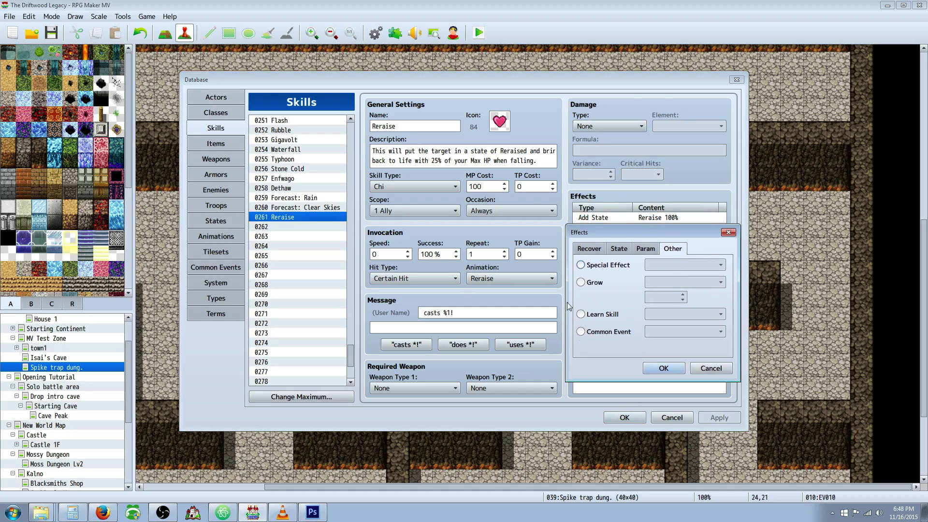
pyautogui.click(602, 333)
pyautogui.click(683, 332)
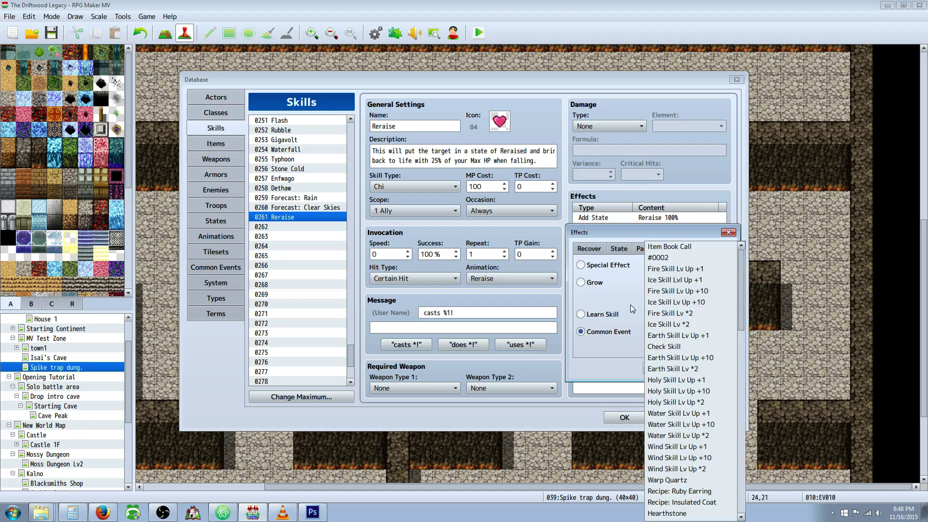
pyautogui.click(601, 314)
pyautogui.click(621, 249)
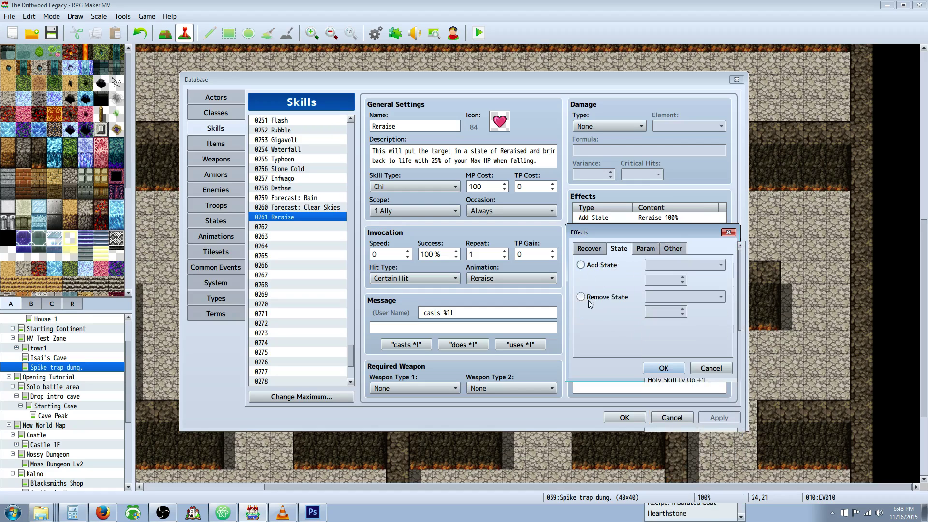
pyautogui.click(603, 266)
pyautogui.click(677, 270)
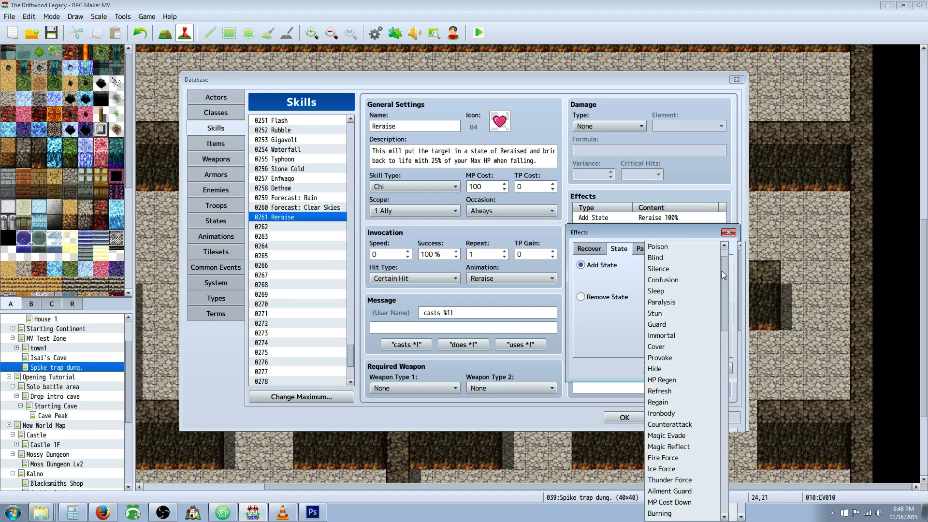
pyautogui.moveTo(721, 271); pyautogui.dragTo(715, 463)
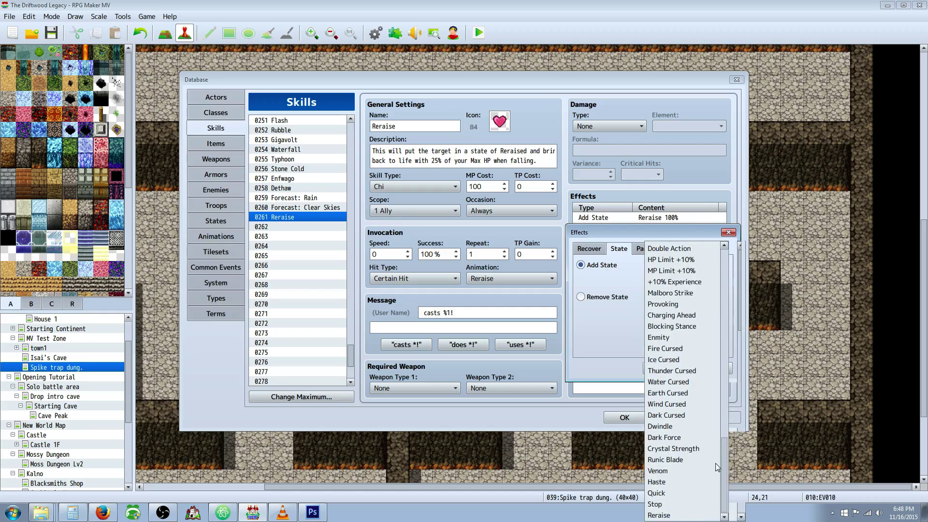
pyautogui.click(672, 516)
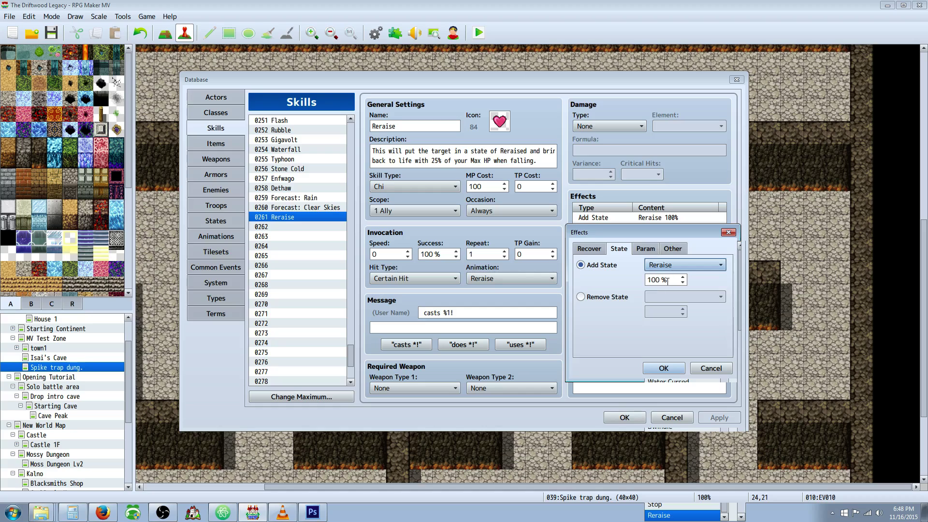
pyautogui.moveTo(667, 280); pyautogui.dragTo(642, 297)
pyautogui.click(712, 369)
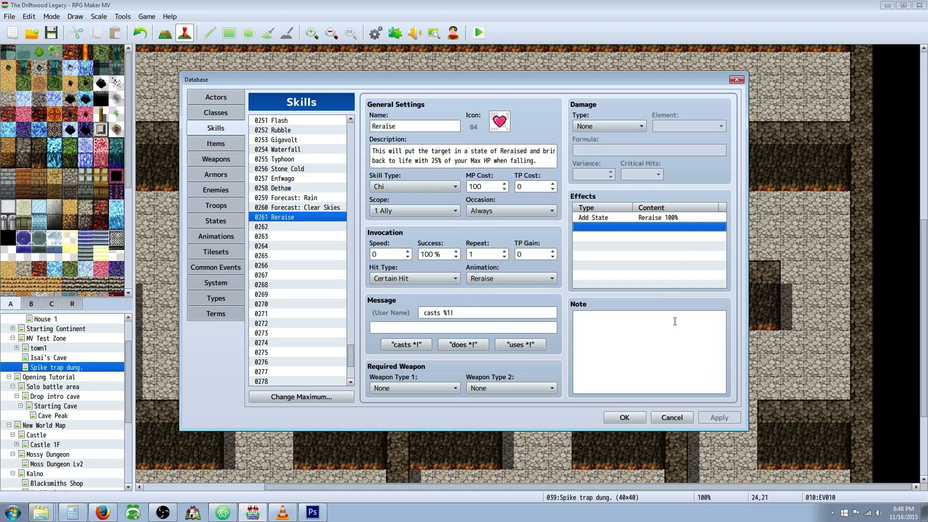
pyautogui.click(628, 218)
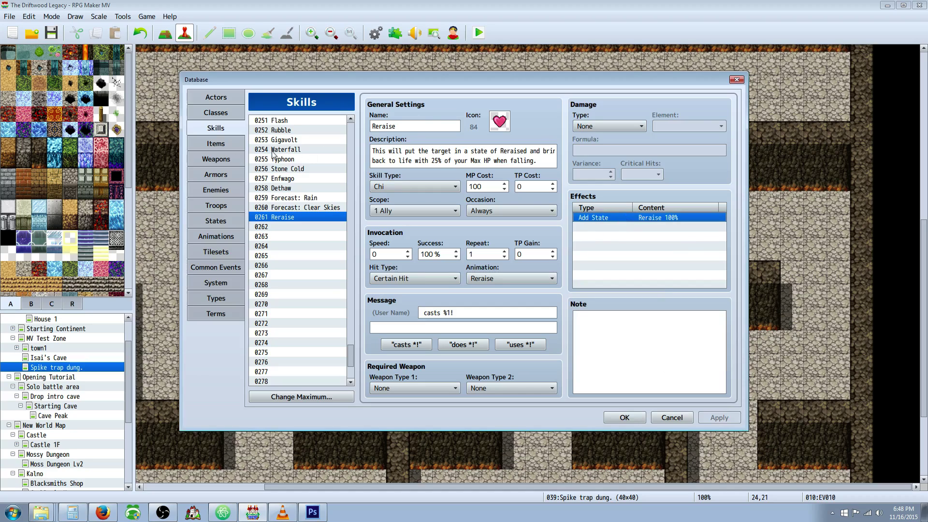
# Inspect the Reraiser item's icon choices in the Items list, keeping icon 513.
pyautogui.click(232, 145)
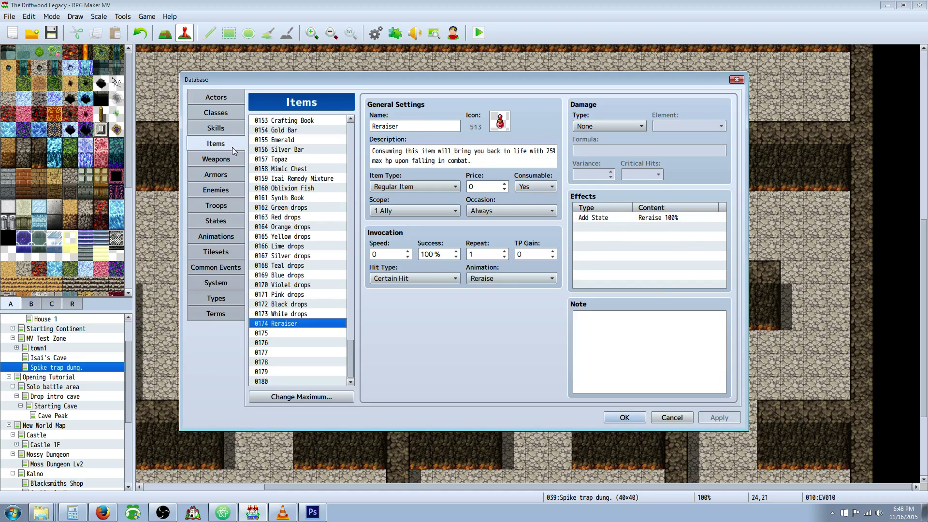
pyautogui.click(501, 123)
pyautogui.scroll(3, 477, 227)
pyautogui.scroll(-5, 478, 233)
pyautogui.scroll(2, 473, 247)
pyautogui.click(570, 356)
# Review Reraiser's description, name and effects, cancelling the trial add-state effect.
pyautogui.tripleClick(390, 150)
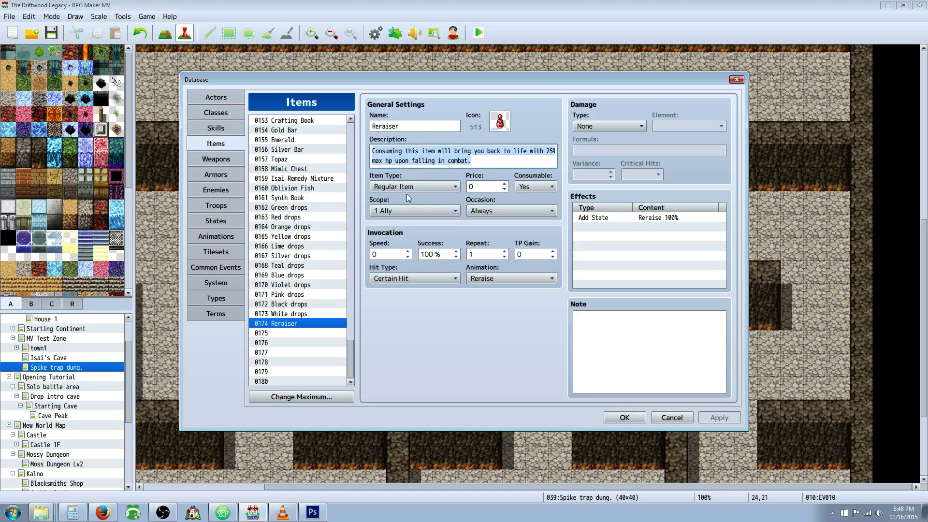
pyautogui.click(497, 186)
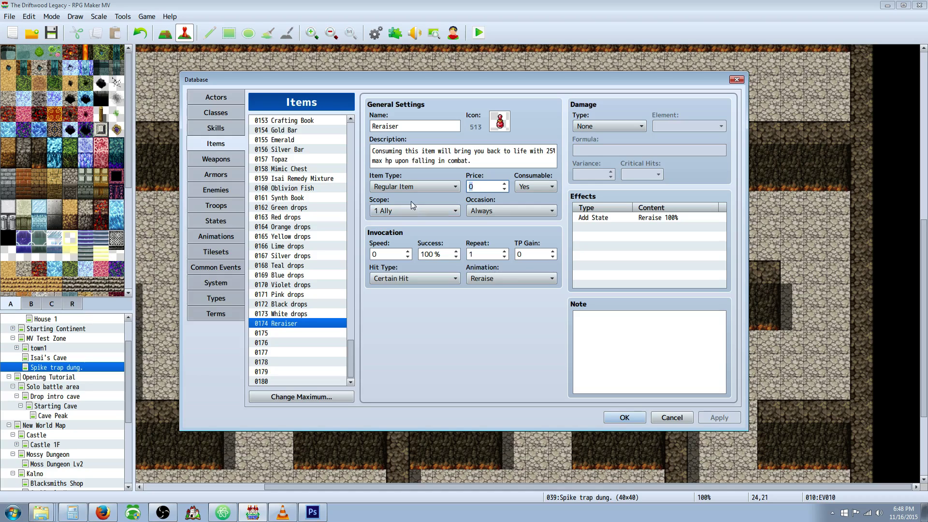
pyautogui.doubleClick(376, 126)
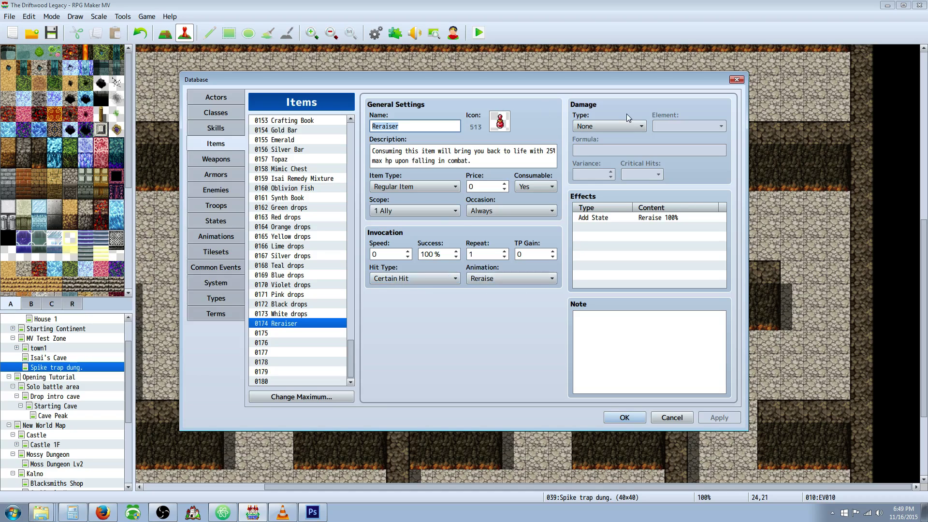
pyautogui.click(606, 227)
pyautogui.rightClick(605, 223)
pyautogui.click(628, 230)
pyautogui.click(608, 199)
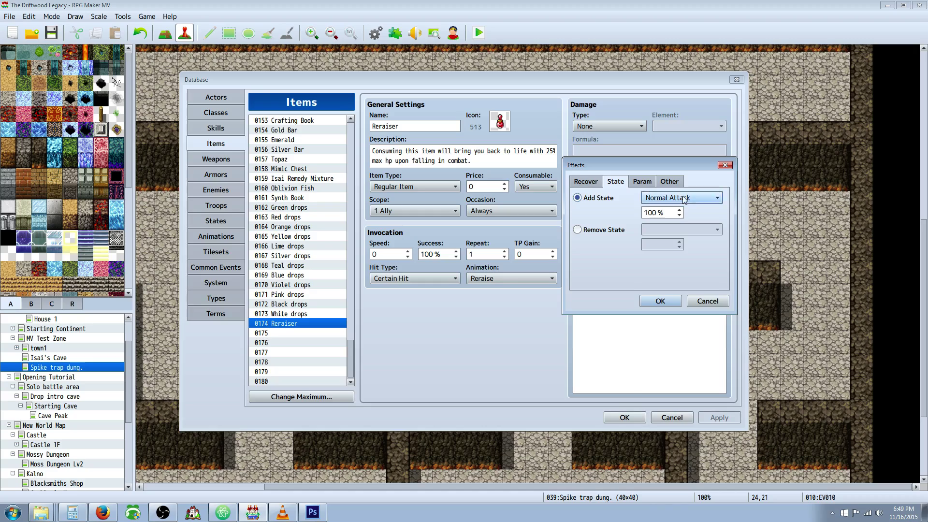
pyautogui.click(681, 197)
pyautogui.click(671, 266)
pyautogui.click(661, 300)
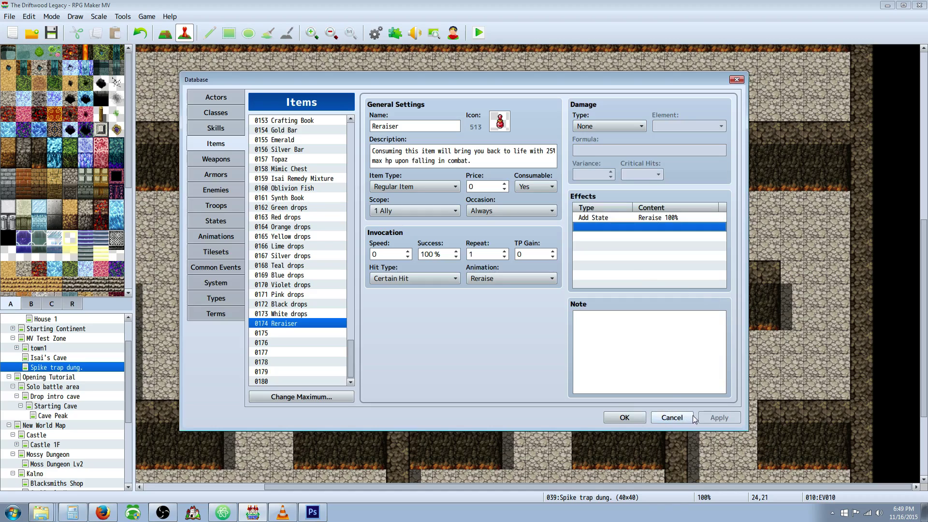
# Close the Database to return to the Spike trap dungeon map.
pyautogui.click(621, 417)
pyautogui.scroll(-3, 519, 329)
pyautogui.scroll(1, 505, 275)
# Open spike event EV001 and start inserting a command on its empty line.
pyautogui.rightClick(420, 247)
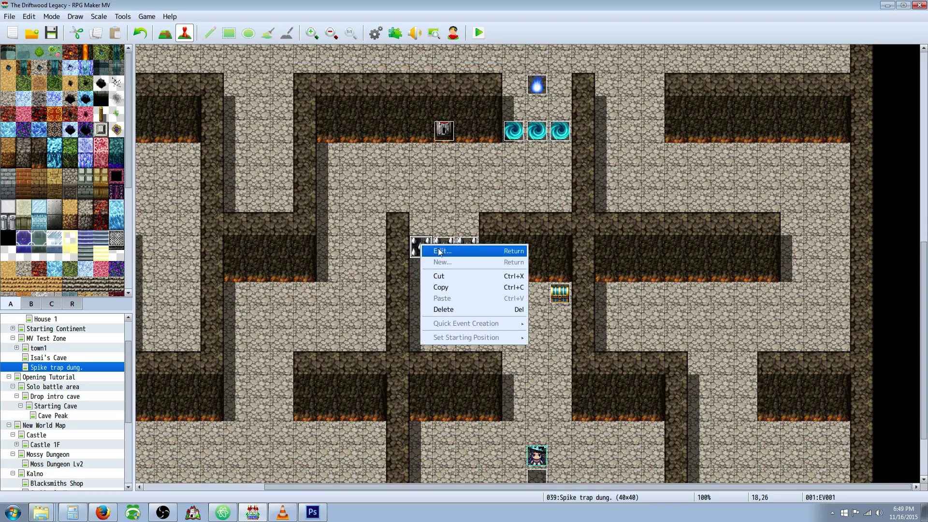
pyautogui.click(427, 249)
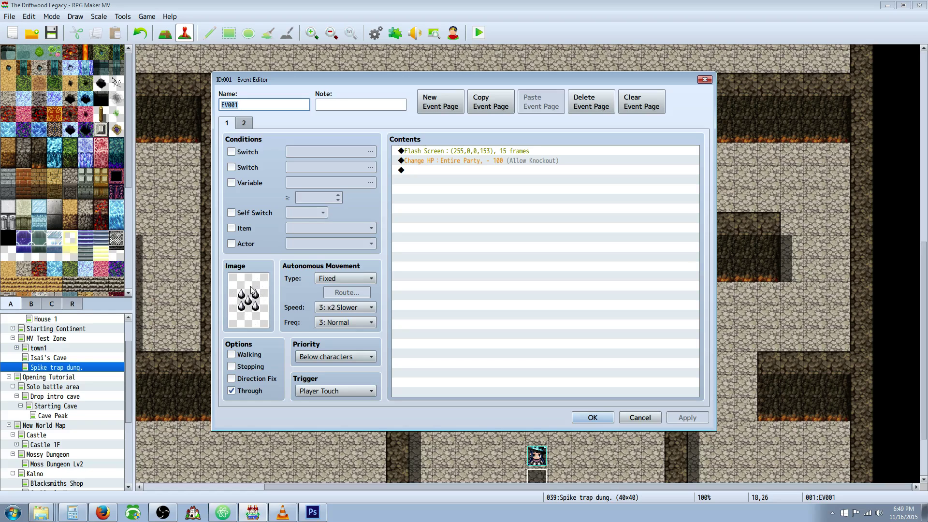
pyautogui.rightClick(422, 188)
pyautogui.click(431, 173)
pyautogui.rightClick(430, 172)
pyautogui.click(442, 180)
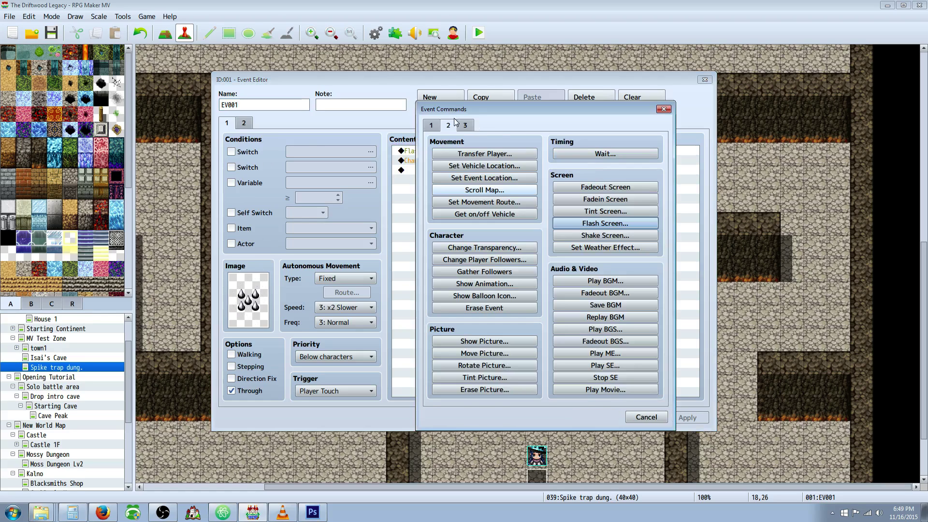
# Try a Flash Screen of 15 frames, intensity 136, pure red, then discard it.
pyautogui.click(597, 224)
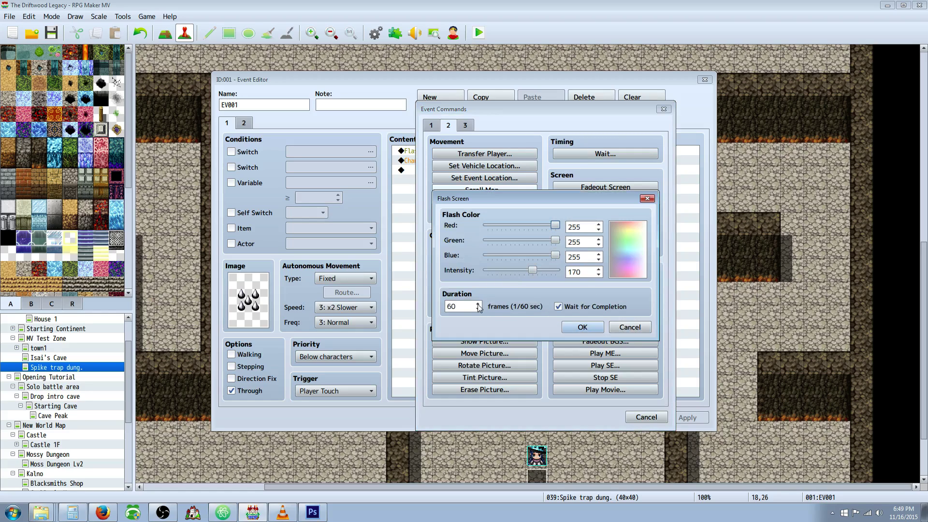
pyautogui.click(559, 307)
pyautogui.doubleClick(465, 307)
pyautogui.write('15')
pyautogui.moveTo(535, 269); pyautogui.dragTo(524, 268)
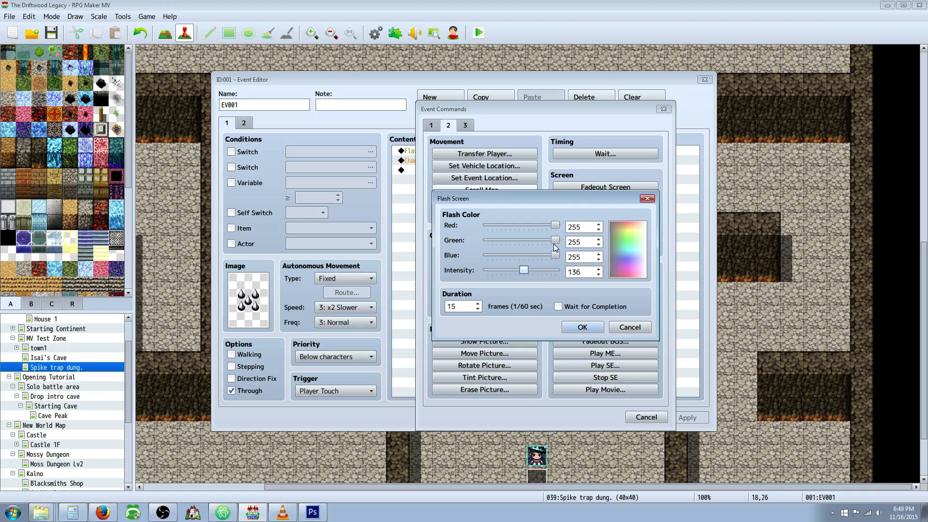
pyautogui.moveTo(554, 240); pyautogui.dragTo(485, 255)
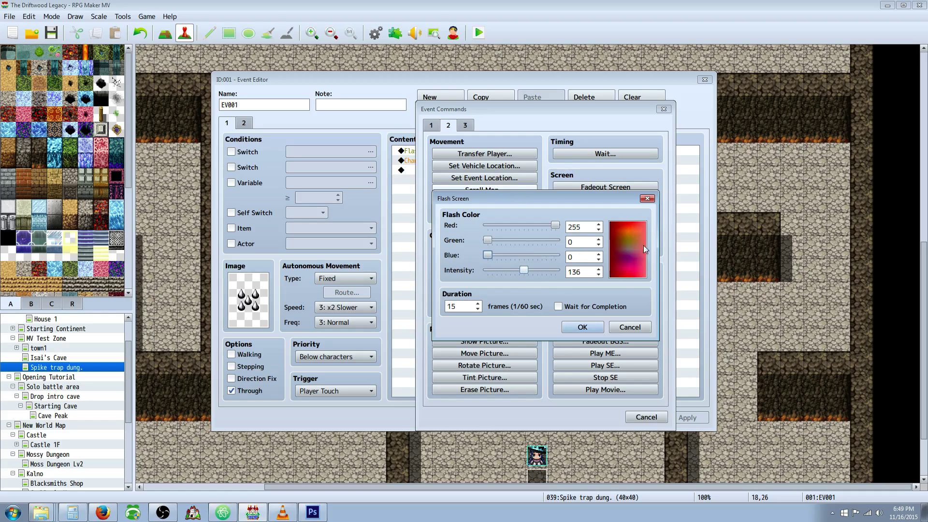
pyautogui.click(630, 327)
pyautogui.click(646, 416)
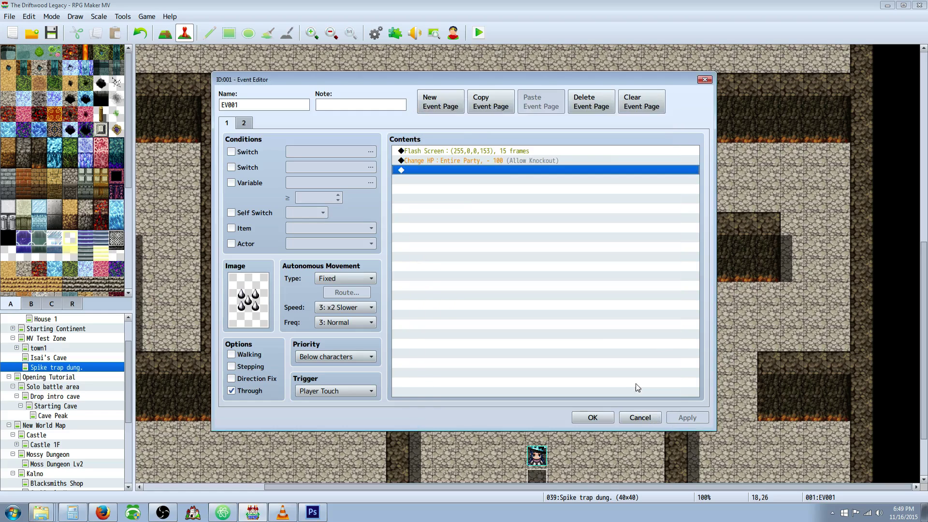
pyautogui.click(463, 161)
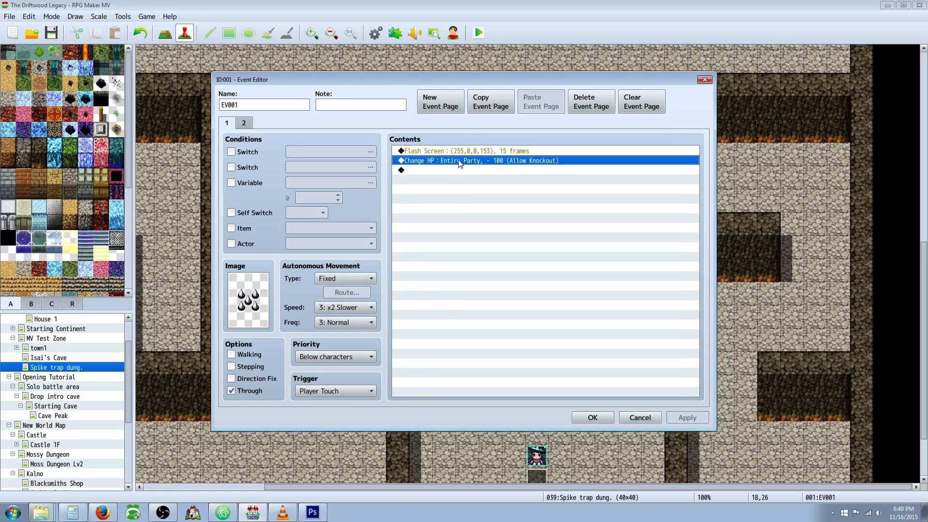
# Check the middle spike event and delete the left and right spike events.
pyautogui.click(636, 418)
pyautogui.doubleClick(446, 248)
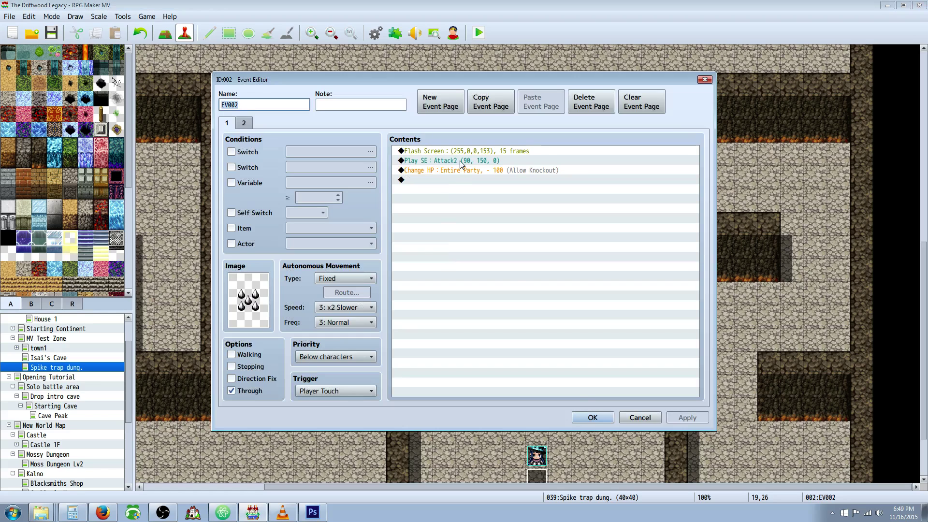
pyautogui.click(600, 418)
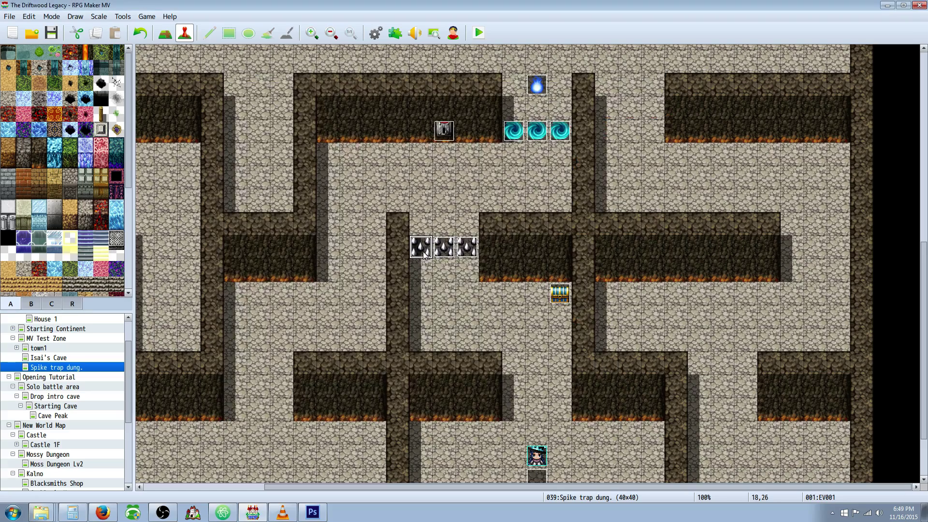
pyautogui.press('Delete')
# Copy middle spike event EV002 and paste it at tiles 18,26 and 20,26.
pyautogui.rightClick(437, 246)
pyautogui.click(464, 294)
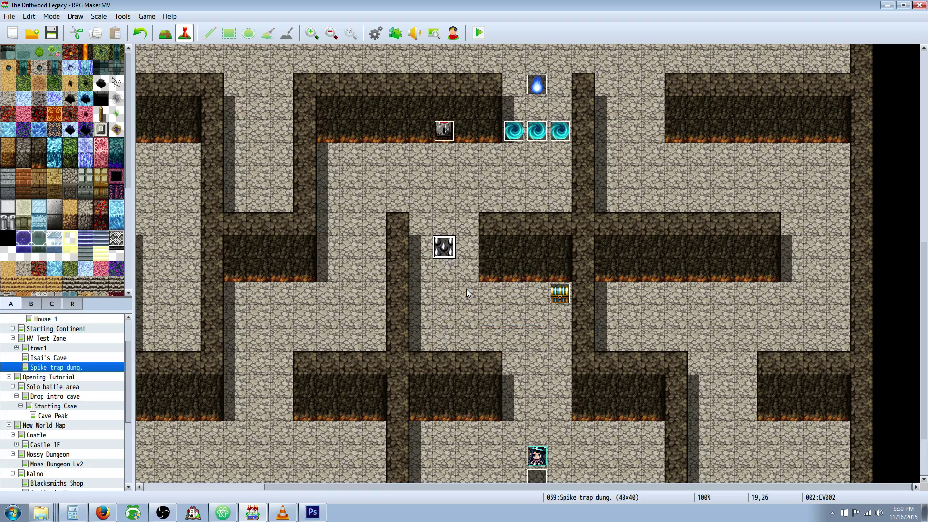
pyautogui.click(413, 254)
pyautogui.hotkey('ctrl', 'v')
pyautogui.click(467, 249)
pyautogui.hotkey('ctrl', 'v')
# Open the new left spike copy, review its Flash Screen and Attack2 commands, start a new command.
pyautogui.doubleClick(422, 250)
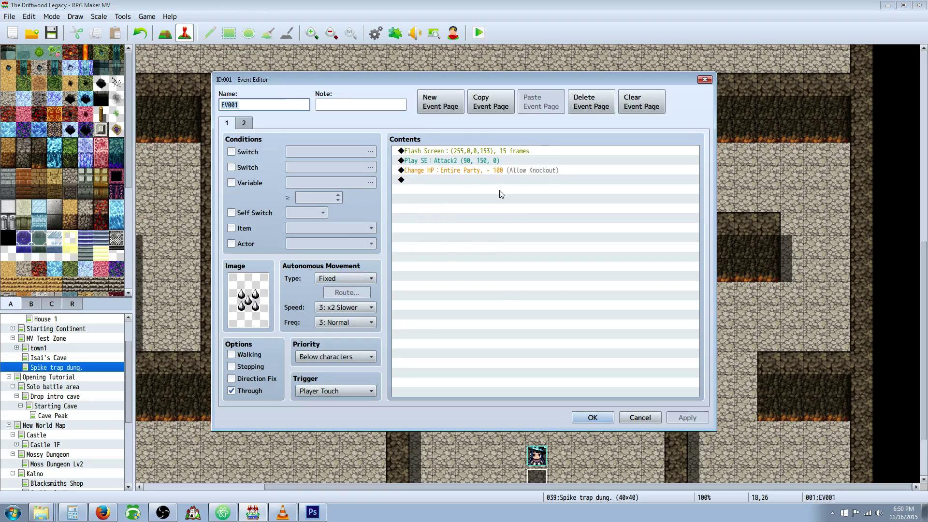
pyautogui.click(441, 152)
pyautogui.click(457, 163)
pyautogui.rightClick(442, 179)
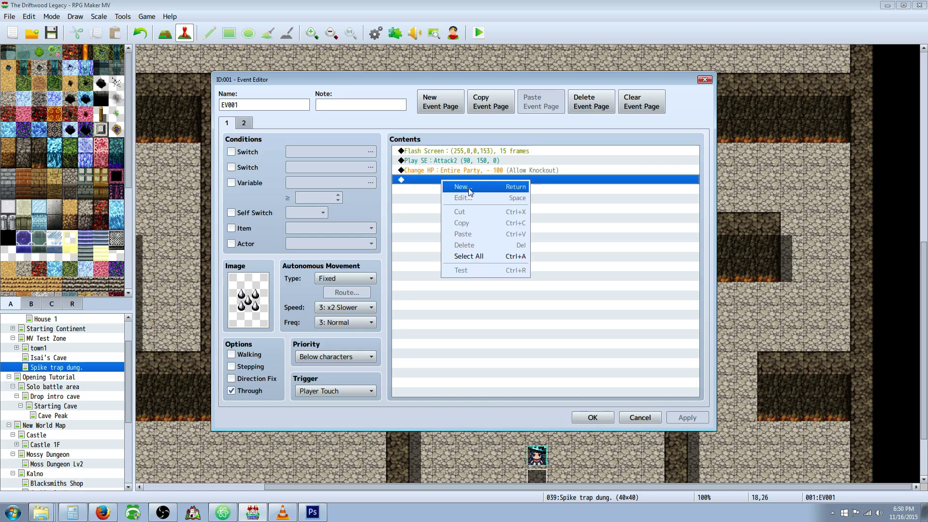
pyautogui.click(463, 187)
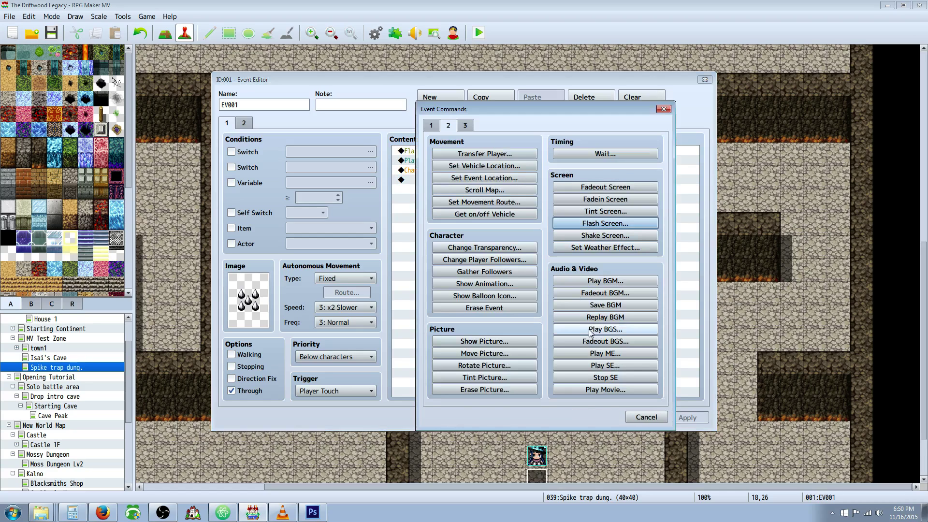
# Review the Play SE and Change HP commands and start inserting a new command.
pyautogui.click(646, 416)
pyautogui.click(425, 161)
pyautogui.click(430, 169)
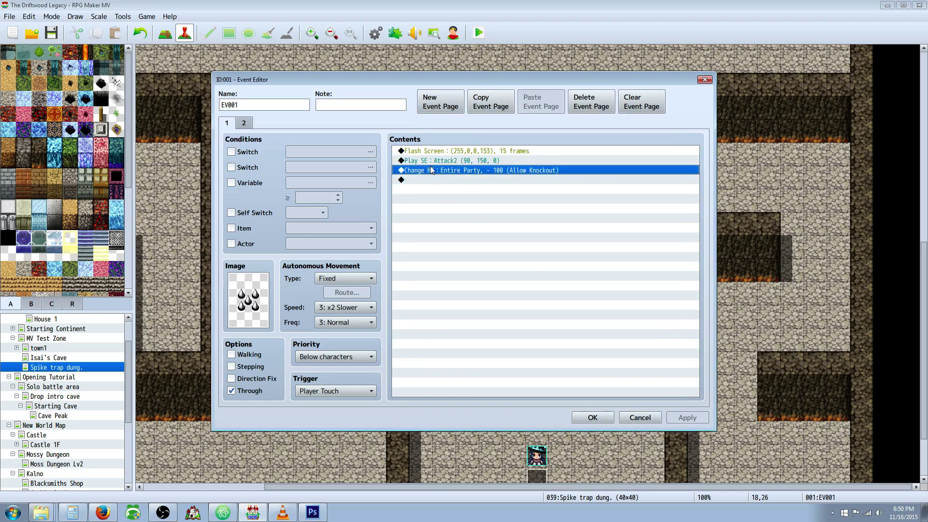
pyautogui.rightClick(431, 179)
pyautogui.click(443, 184)
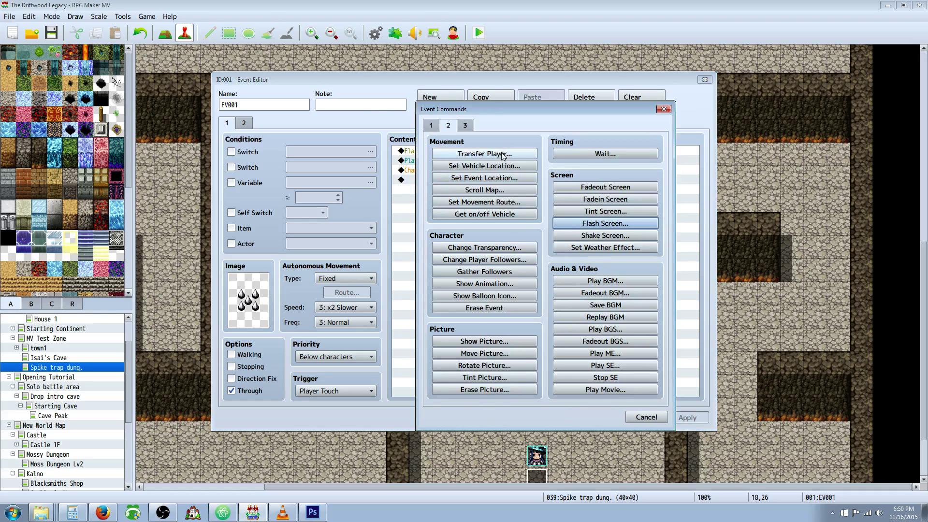
pyautogui.moveTo(483, 109)
pyautogui.mouseDown()
pyautogui.moveTo(513, 107)
pyautogui.moveTo(478, 188)
pyautogui.moveTo(474, 119)
pyautogui.mouseUp()
pyautogui.click(421, 134)
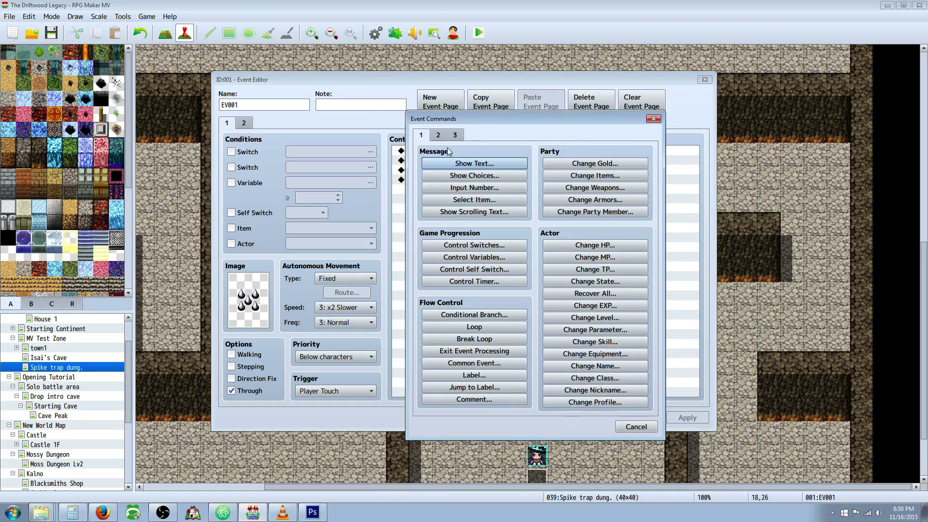
# Demonstrate Change HP: Entire Party, Decrease, constant amount versus variable.
pyautogui.click(596, 245)
pyautogui.click(550, 222)
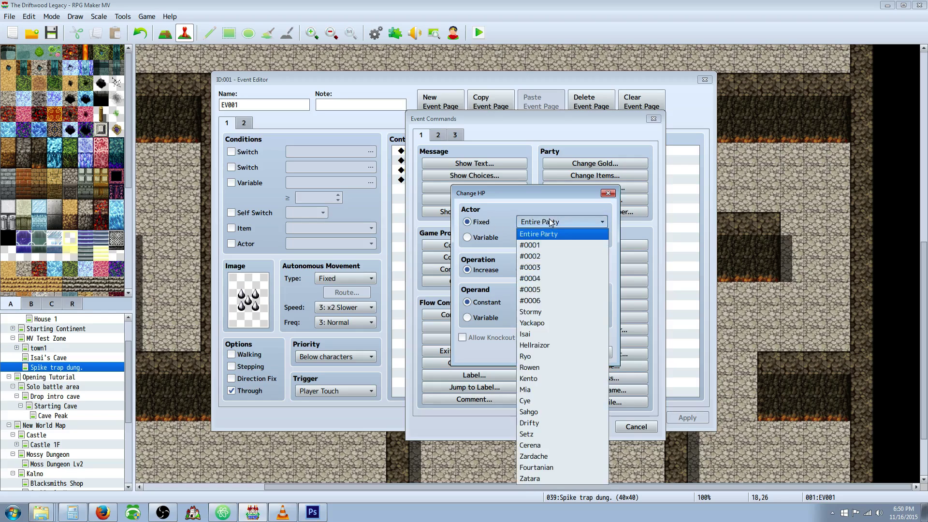
pyautogui.click(553, 211)
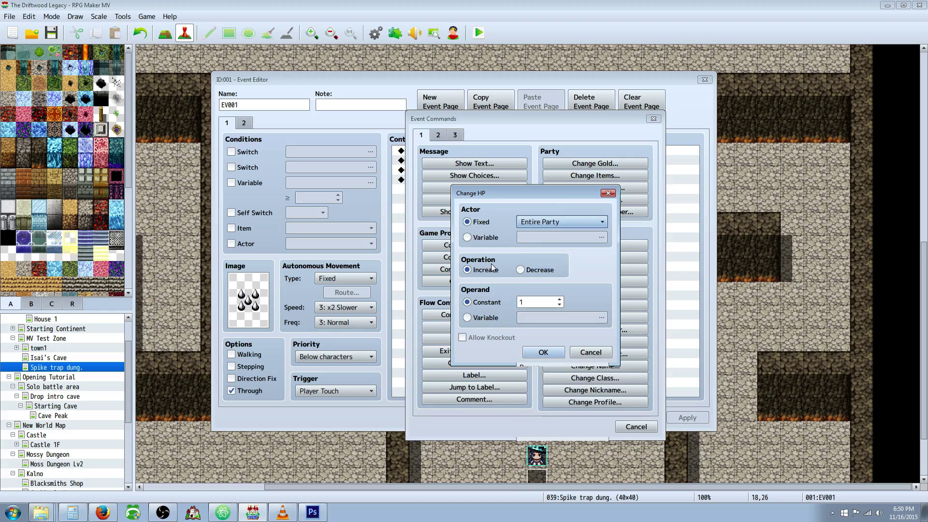
pyautogui.click(528, 270)
pyautogui.click(531, 297)
pyautogui.doubleClick(521, 300)
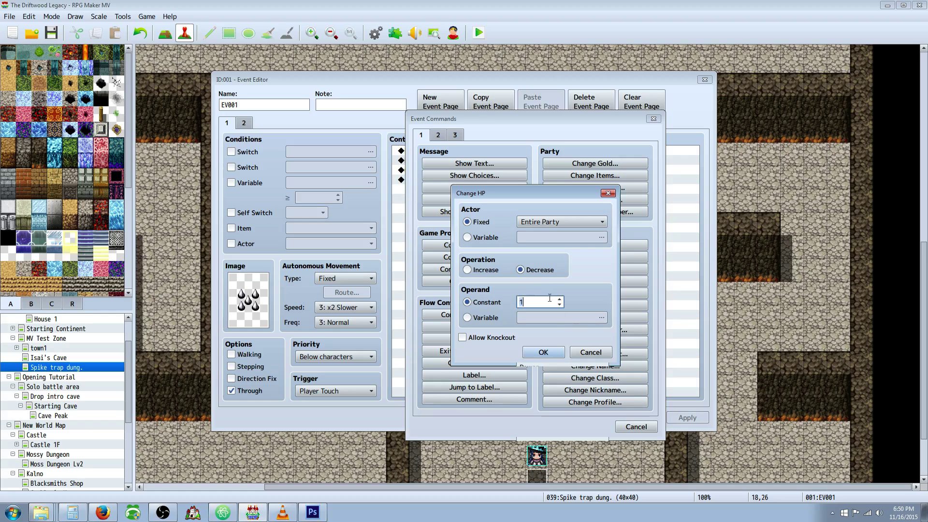
pyautogui.click(496, 317)
pyautogui.click(484, 304)
# Toggle Allow Knockout off and on, then close the HP dialog and the spike event.
pyautogui.click(463, 338)
pyautogui.click(463, 337)
pyautogui.click(464, 339)
pyautogui.click(542, 352)
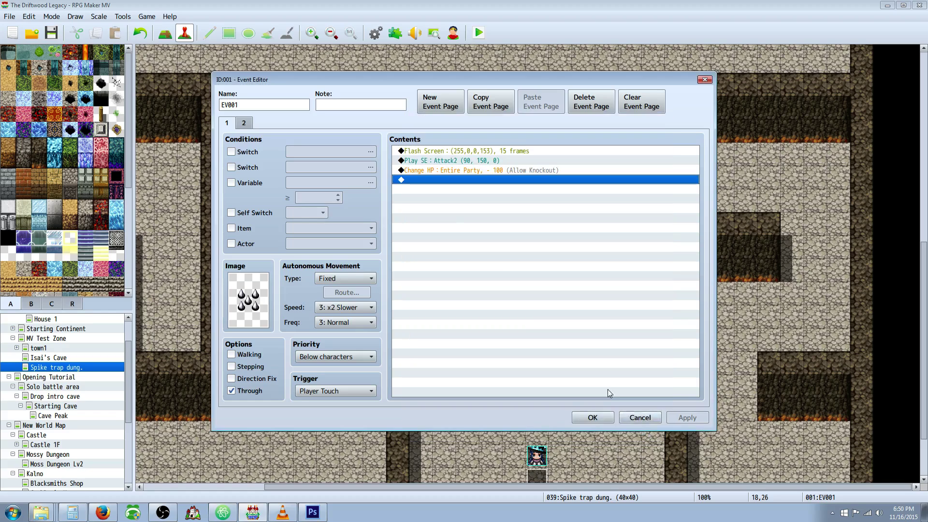
pyautogui.click(580, 417)
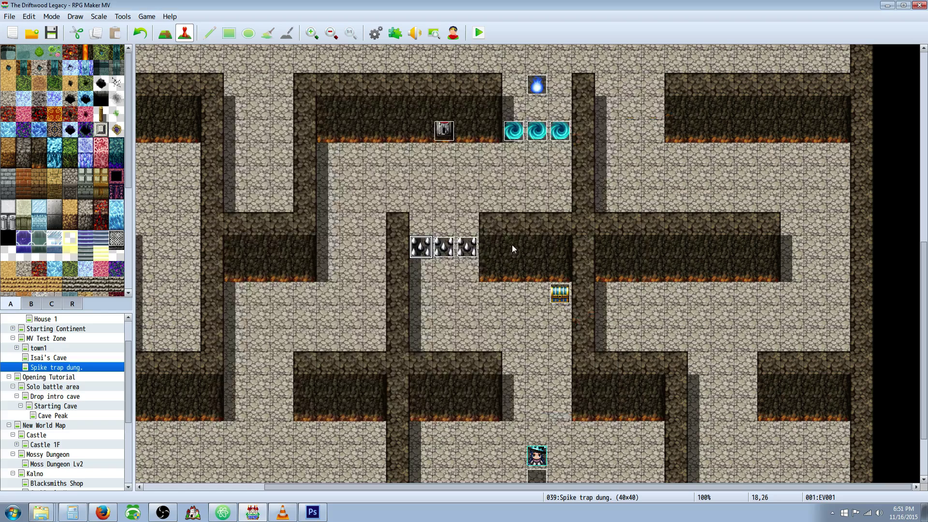
# Open lever event EV004 and review its 'Pull the lever?' text, Yes/No choice, Switch3 sound and turn route.
pyautogui.rightClick(448, 130)
pyautogui.click(467, 137)
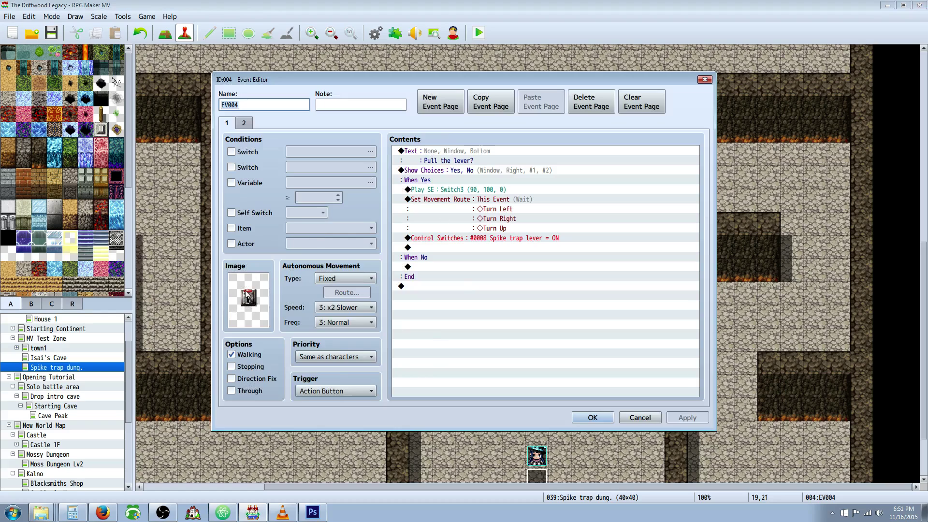
pyautogui.click(450, 151)
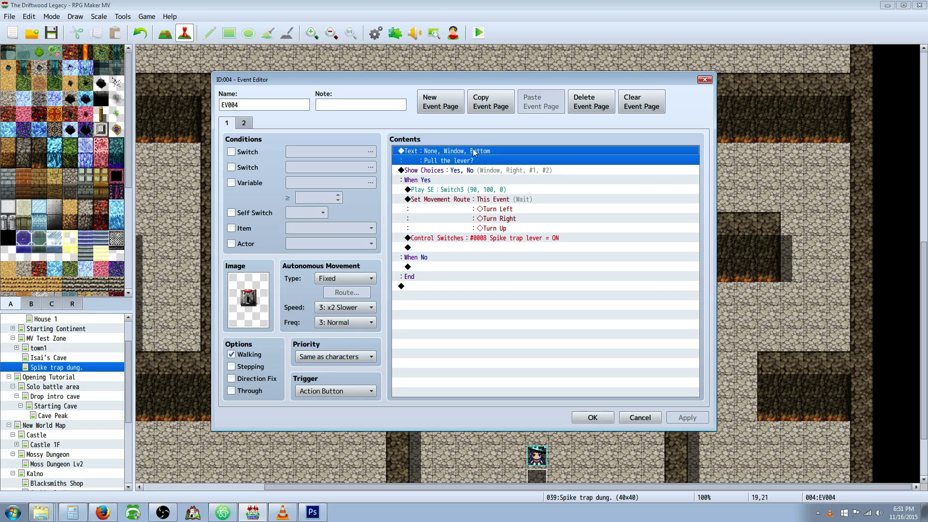
pyautogui.click(481, 170)
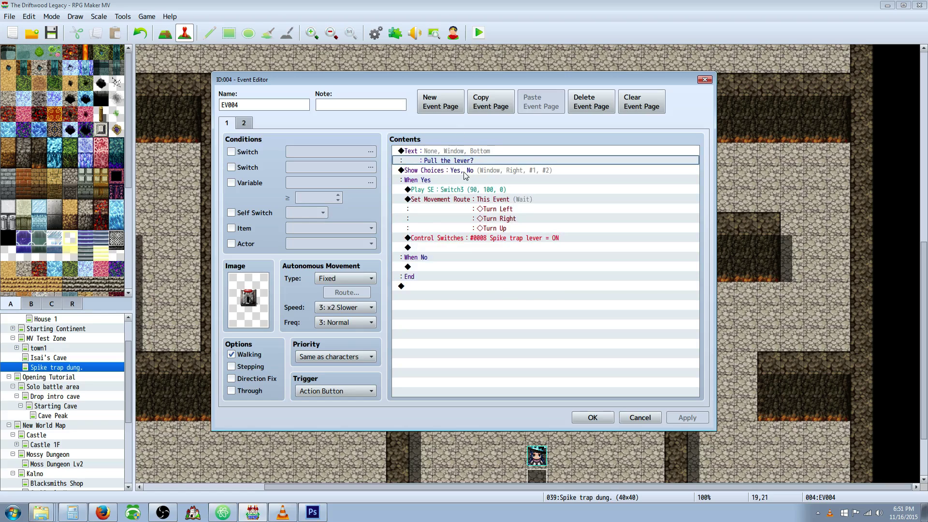
pyautogui.click(453, 190)
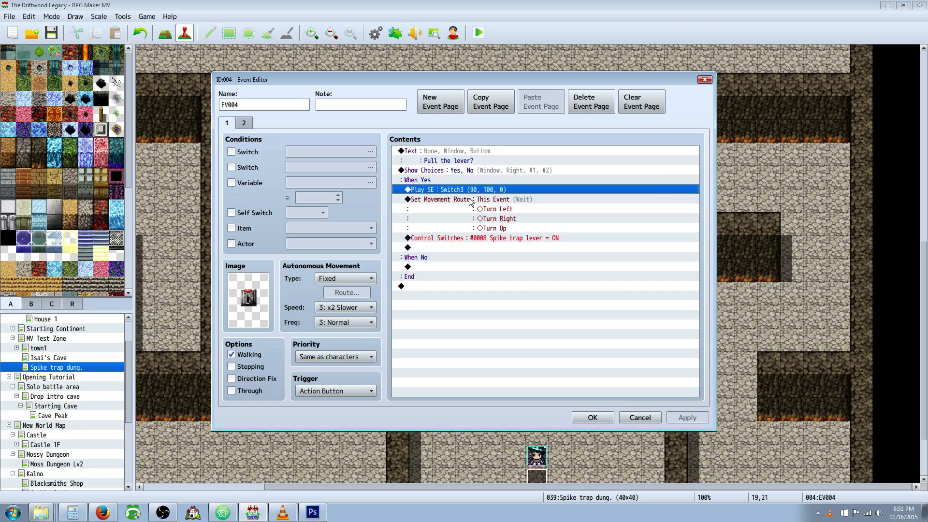
pyautogui.click(457, 200)
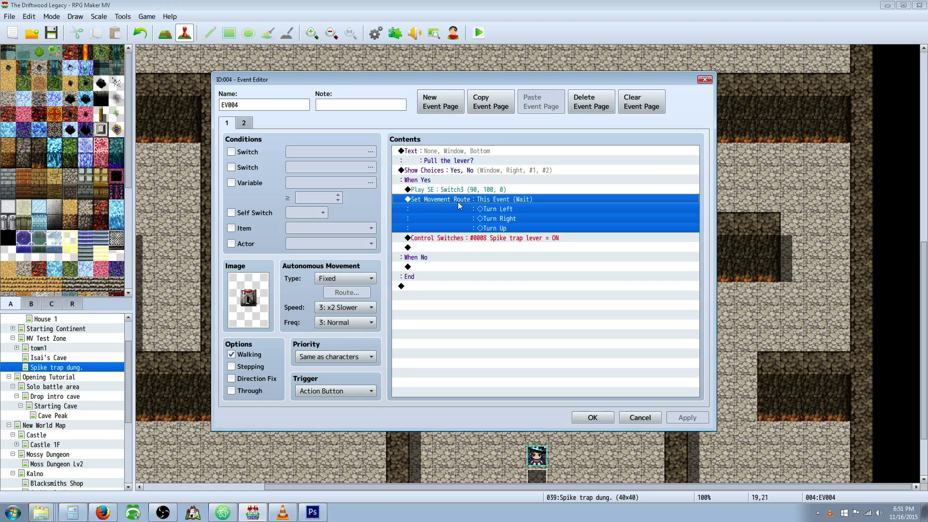
pyautogui.click(423, 304)
pyautogui.rightClick(423, 288)
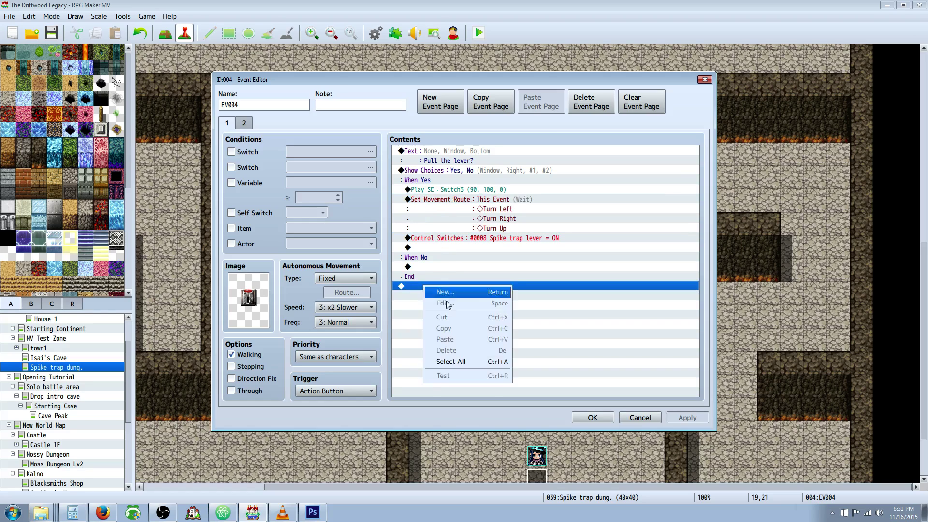
pyautogui.click(450, 293)
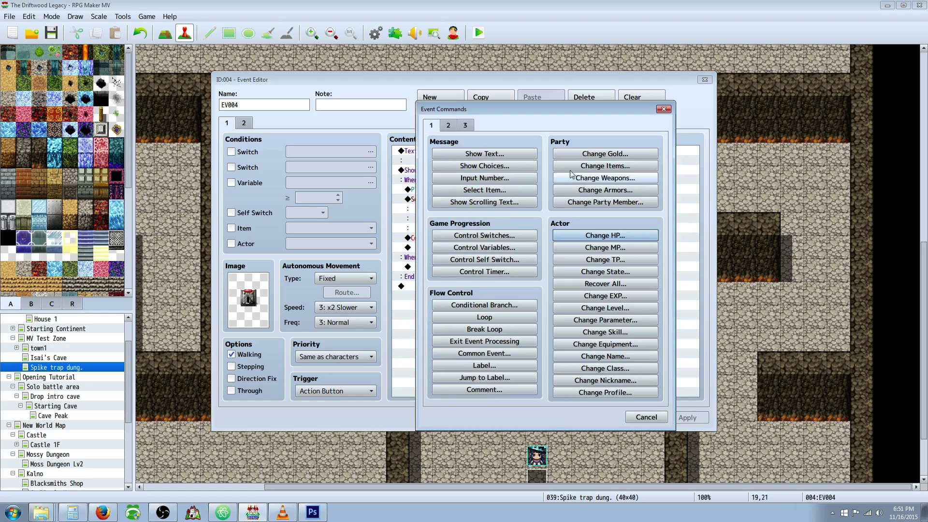
pyautogui.click(454, 128)
pyautogui.click(468, 202)
pyautogui.click(395, 171)
pyautogui.click(369, 194)
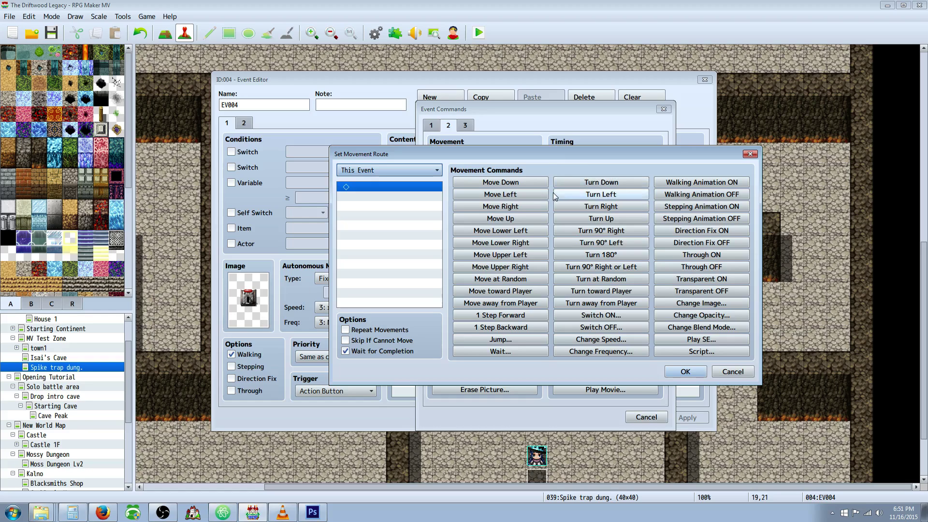
pyautogui.click(605, 197)
pyautogui.click(605, 207)
pyautogui.click(604, 220)
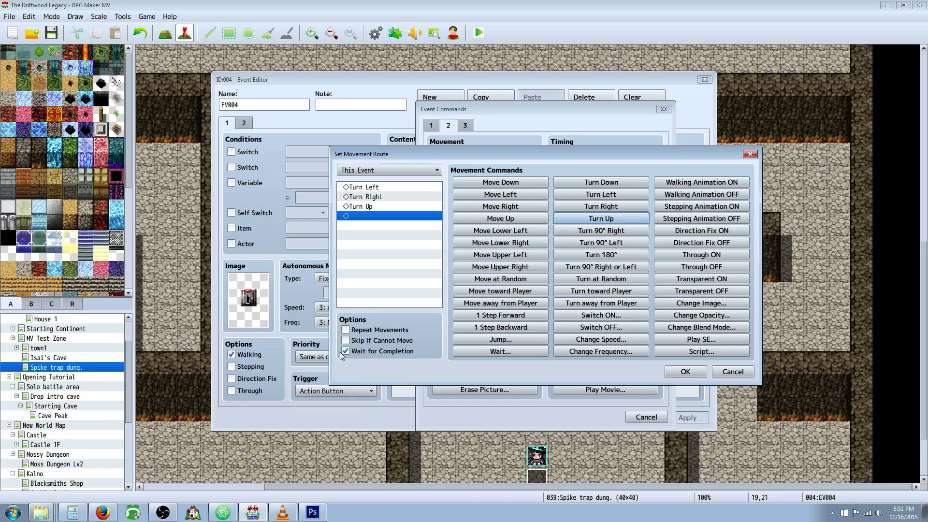
pyautogui.click(732, 372)
pyautogui.click(646, 417)
pyautogui.click(462, 239)
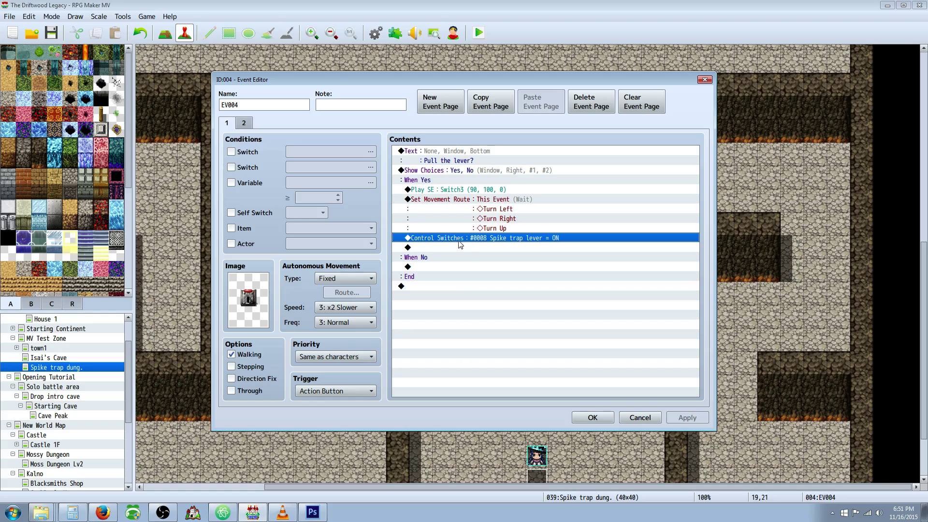
# Browse the Control Switches settings without changes, keeping #0008 Spike trap lever = ON, then view page 2.
pyautogui.rightClick(429, 249)
pyautogui.click(447, 256)
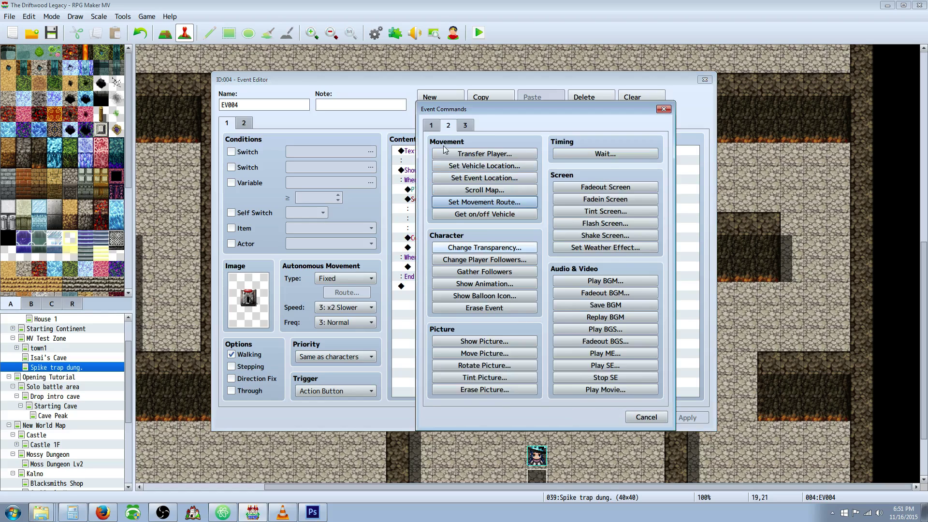
pyautogui.click(431, 125)
pyautogui.click(481, 235)
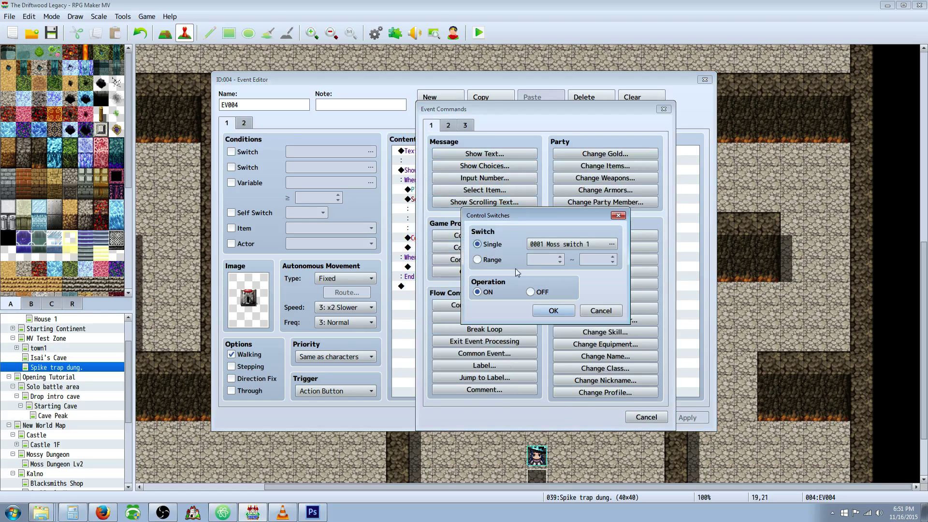
pyautogui.click(613, 242)
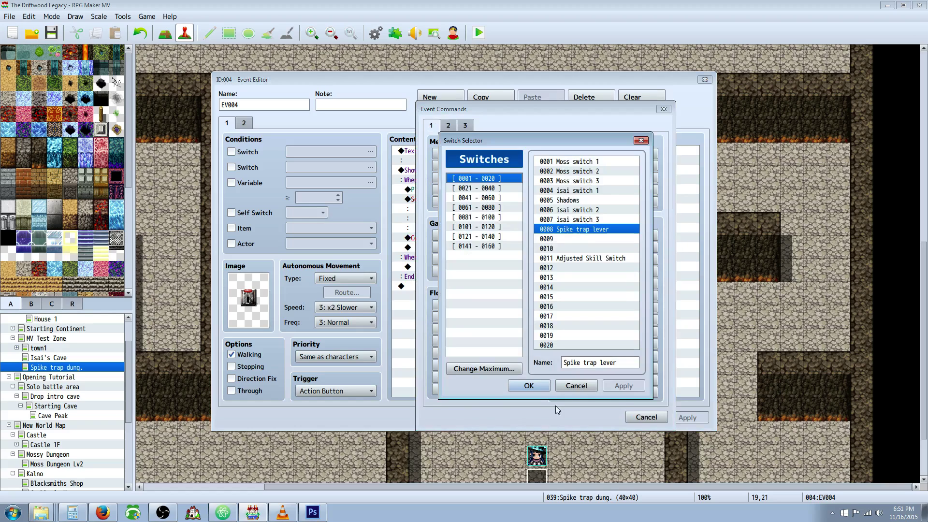
pyautogui.click(577, 385)
pyautogui.click(553, 310)
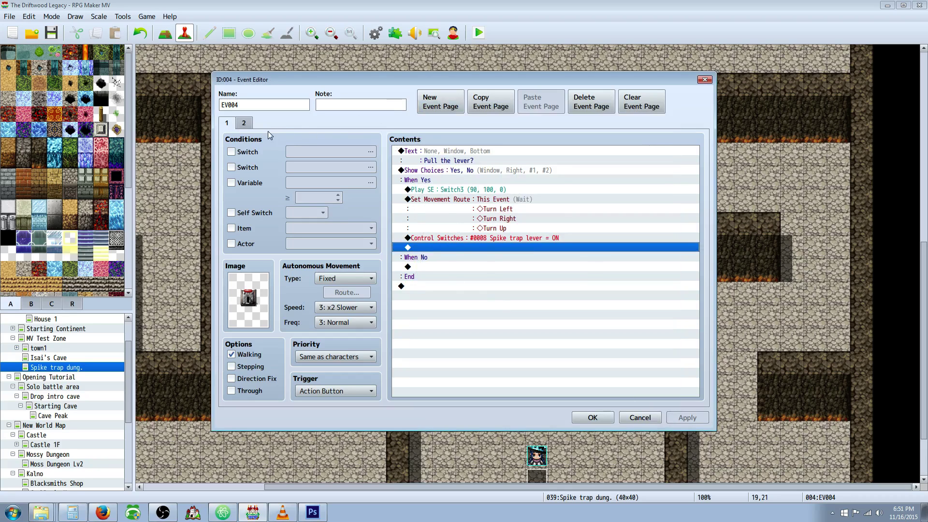
pyautogui.click(245, 124)
# Give the lever event's page 2 the !Switch2 lever graphic.
pyautogui.click(228, 124)
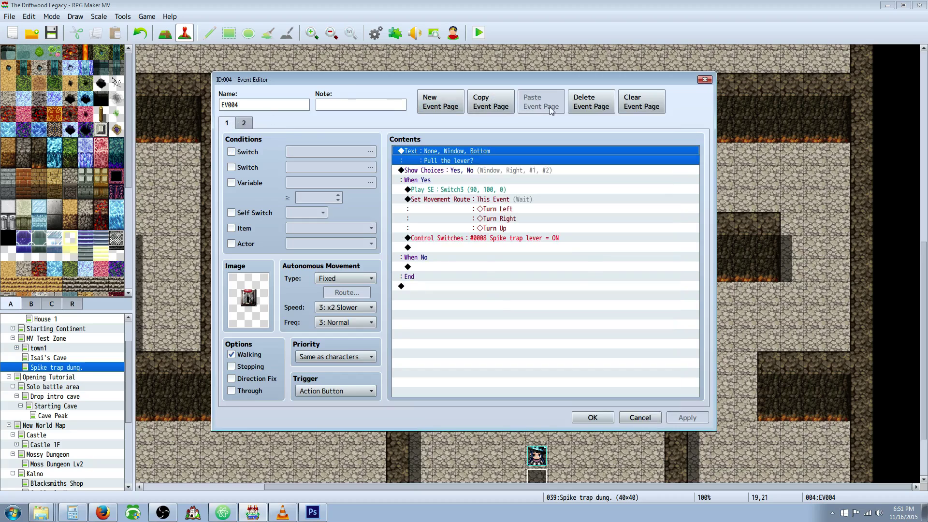
pyautogui.click(244, 122)
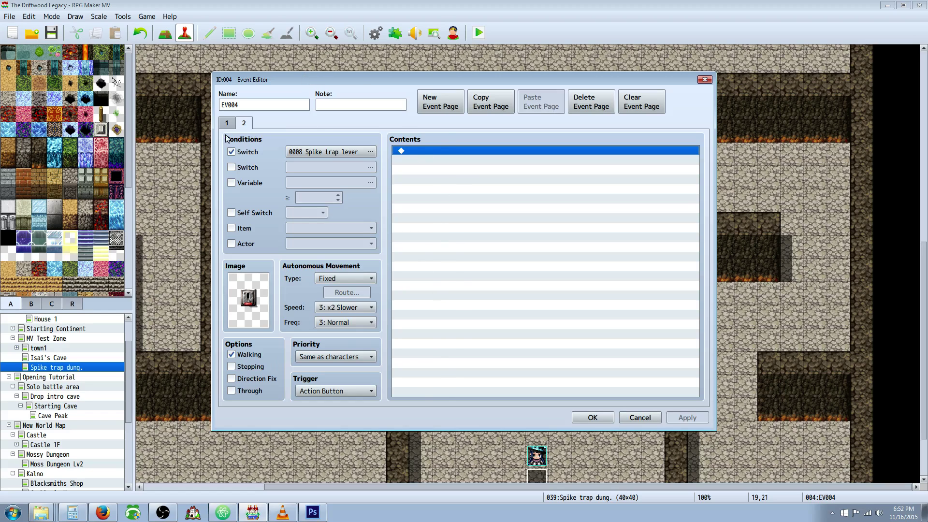
pyautogui.doubleClick(248, 298)
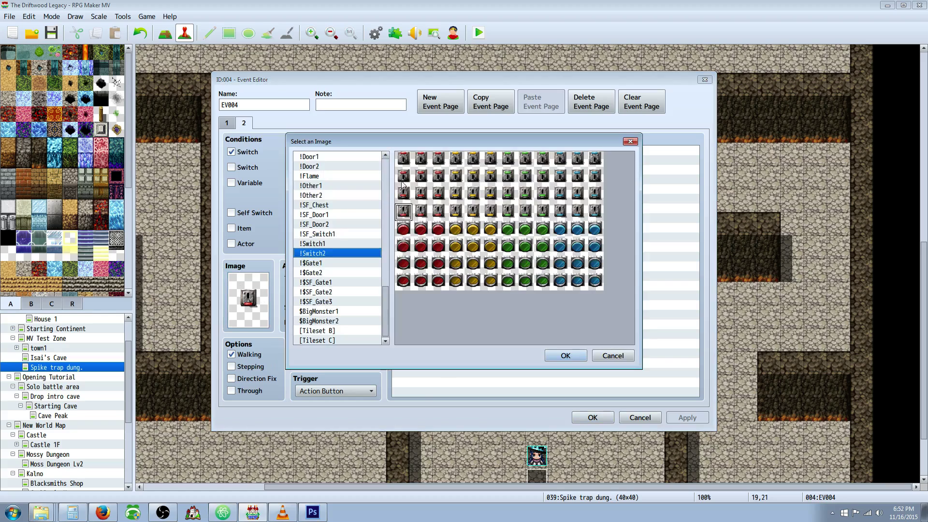
pyautogui.click(573, 357)
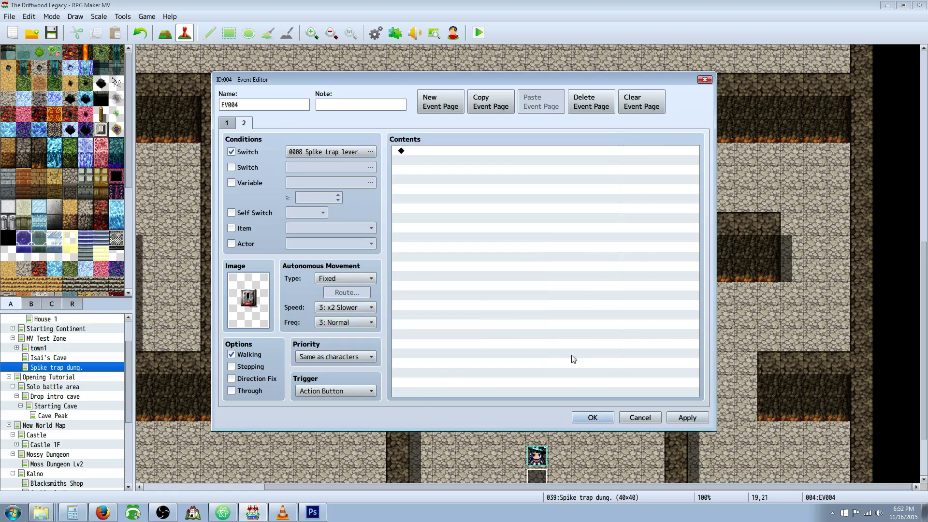
# Make page 2 conditional on switch 0008 Spike trap lever and save the lever event.
pyautogui.click(370, 153)
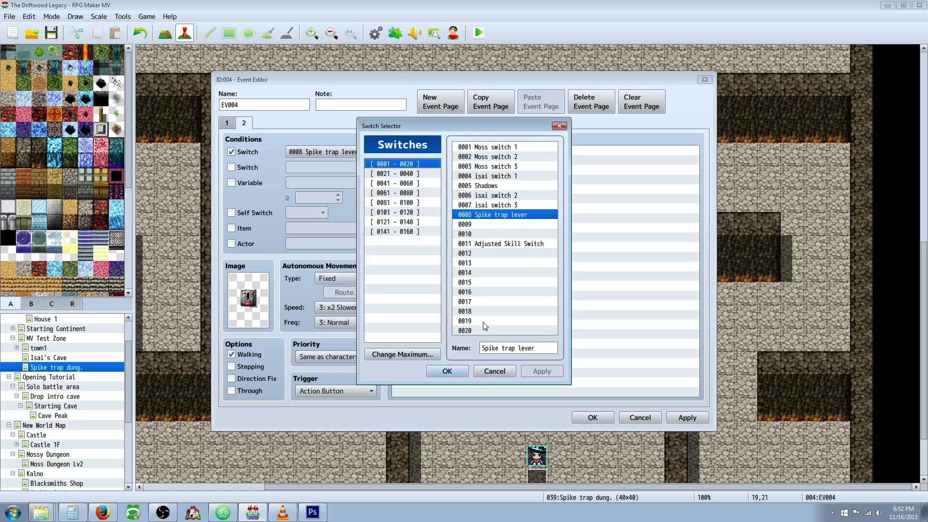
pyautogui.click(459, 371)
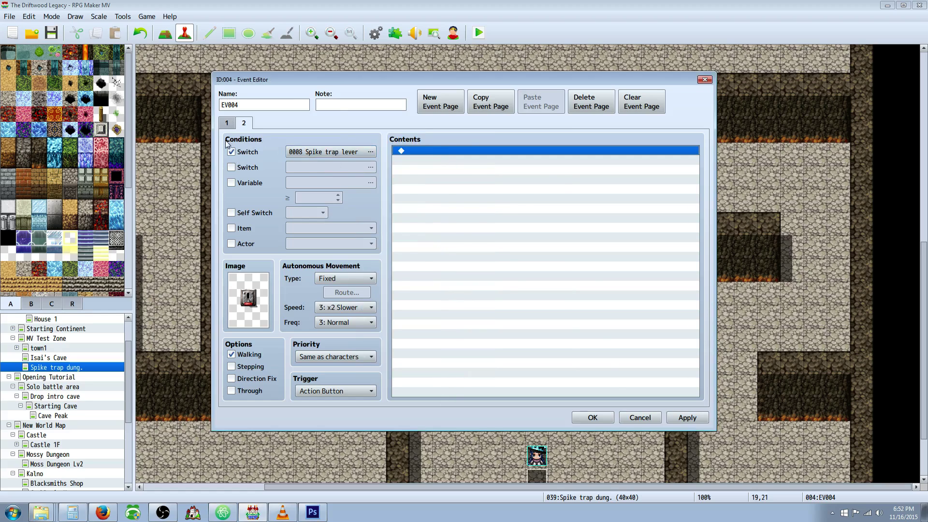
pyautogui.click(227, 124)
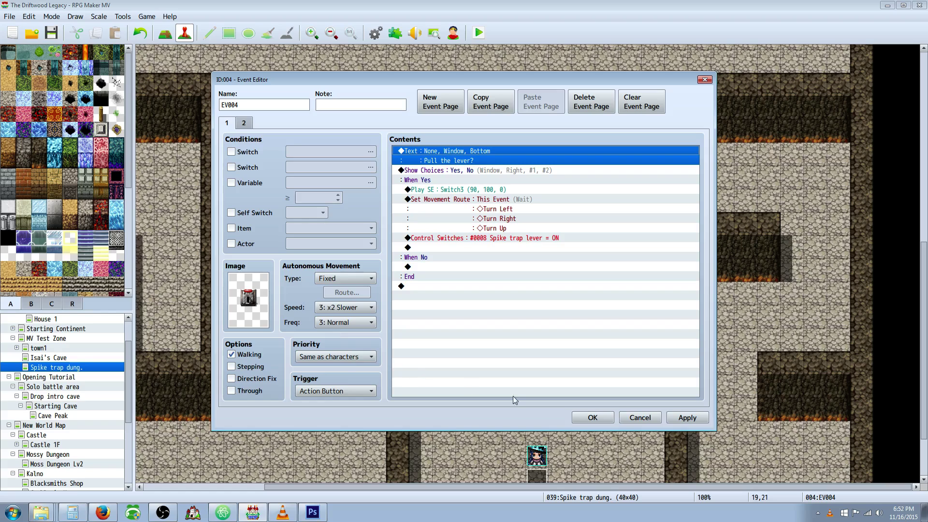
pyautogui.click(592, 418)
# Review spike event EV001's Below characters priority and its empty switch-0008 page 2, then close it.
pyautogui.doubleClick(421, 247)
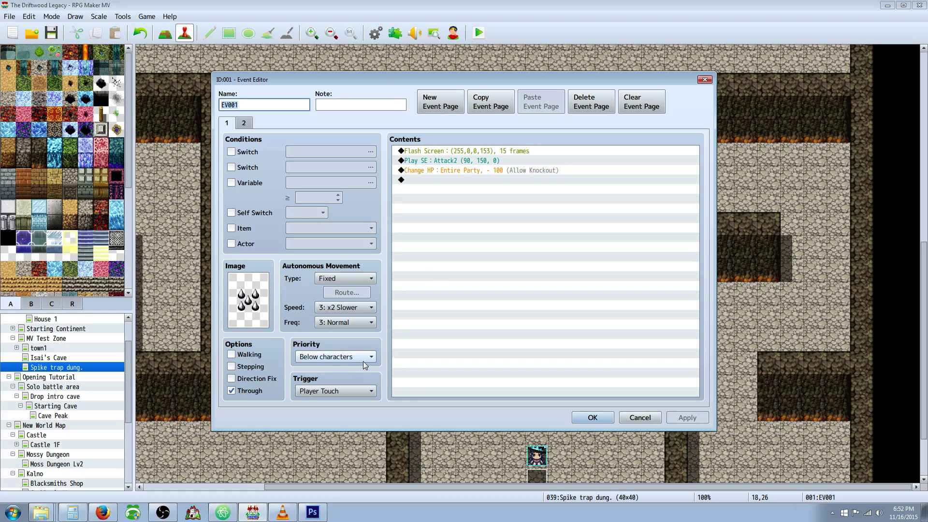
pyautogui.click(333, 358)
pyautogui.click(332, 370)
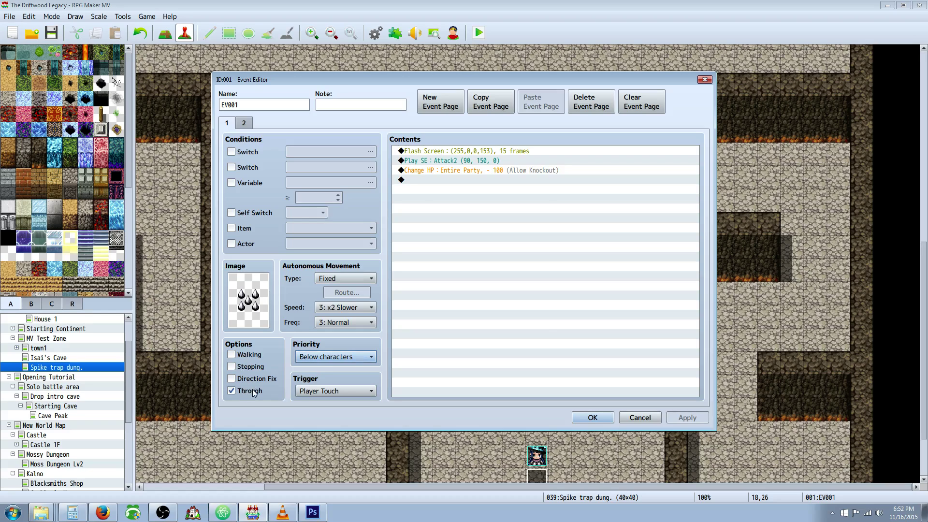
pyautogui.click(244, 124)
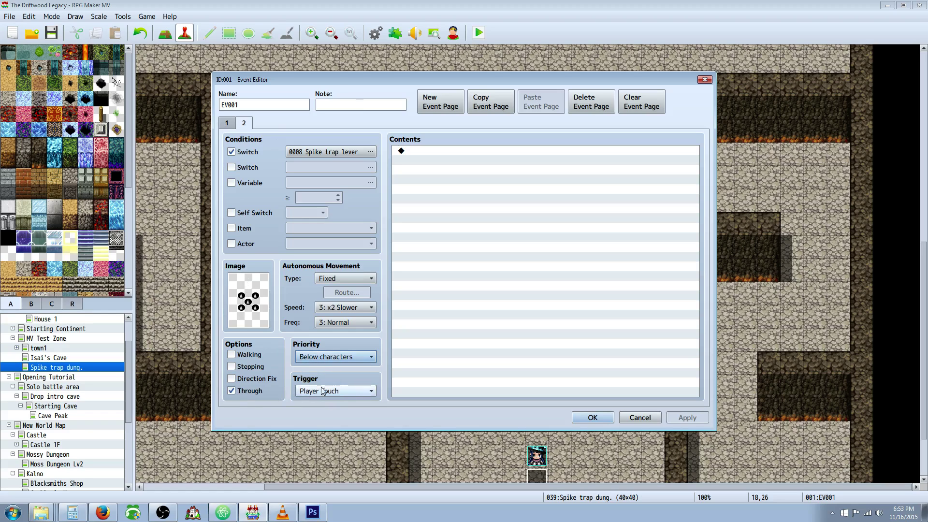
pyautogui.click(417, 151)
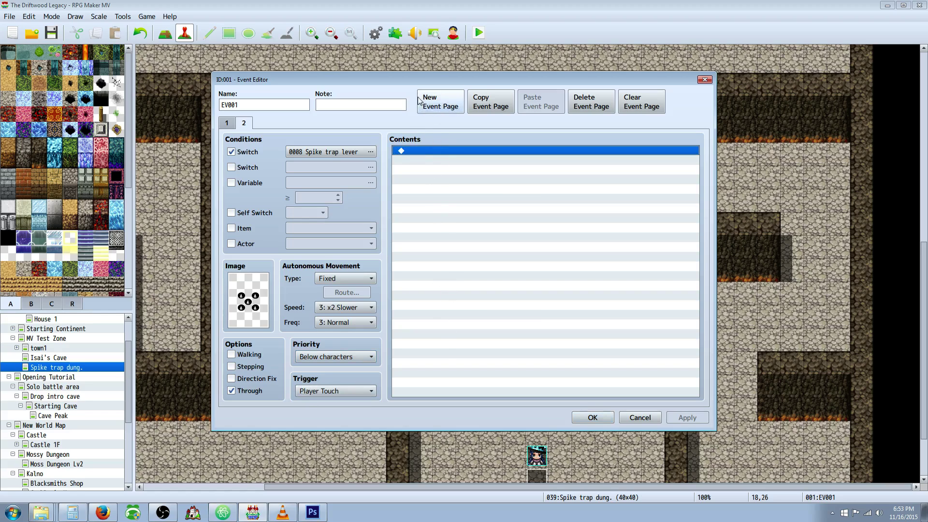
pyautogui.click(226, 124)
pyautogui.click(243, 123)
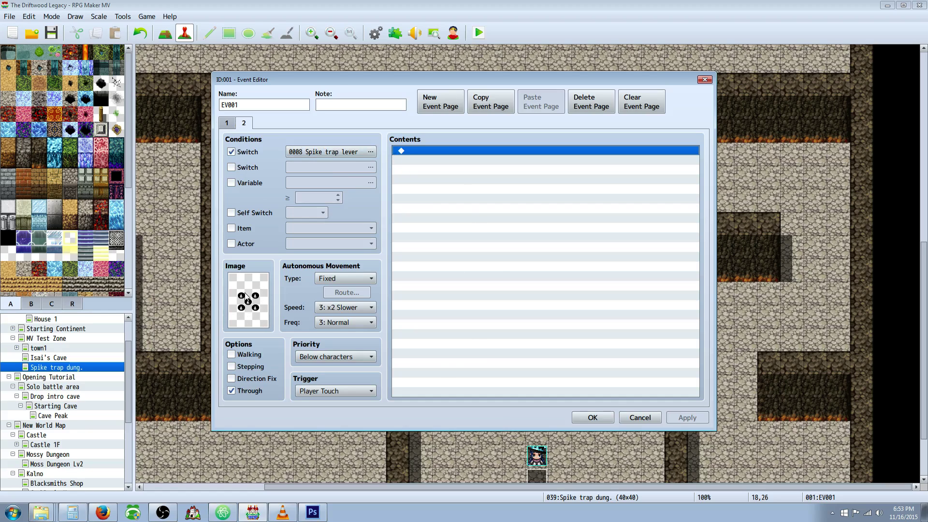
pyautogui.click(227, 124)
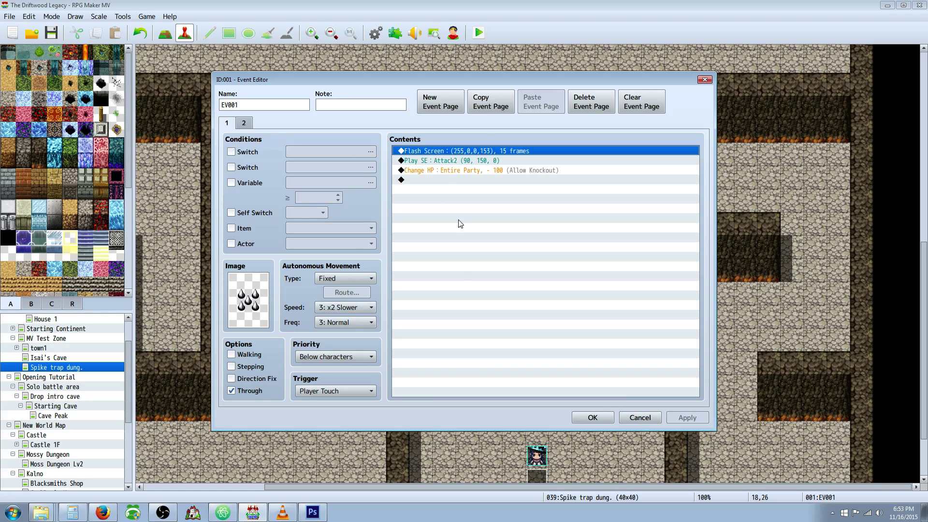
pyautogui.click(595, 418)
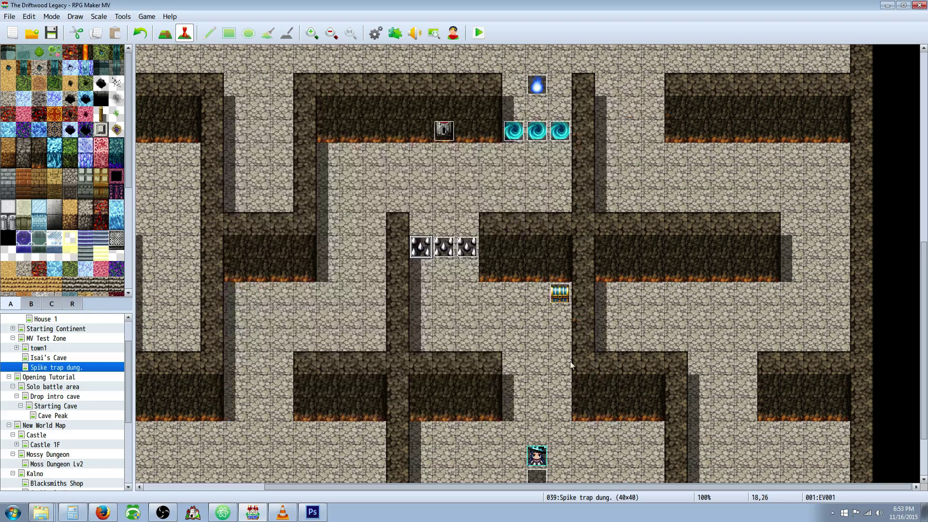
# Open the swirl trap event and reselect its swirl graphic.
pyautogui.rightClick(519, 134)
pyautogui.click(530, 138)
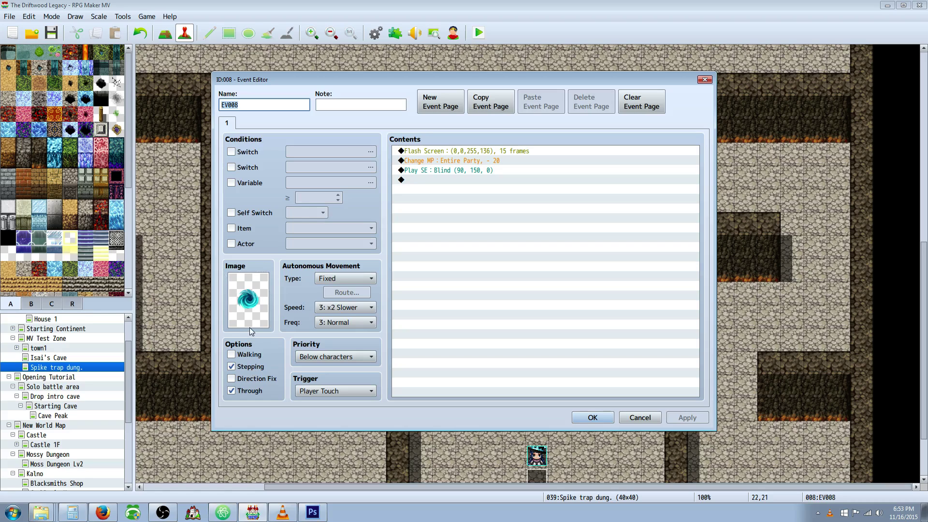
pyautogui.doubleClick(238, 287)
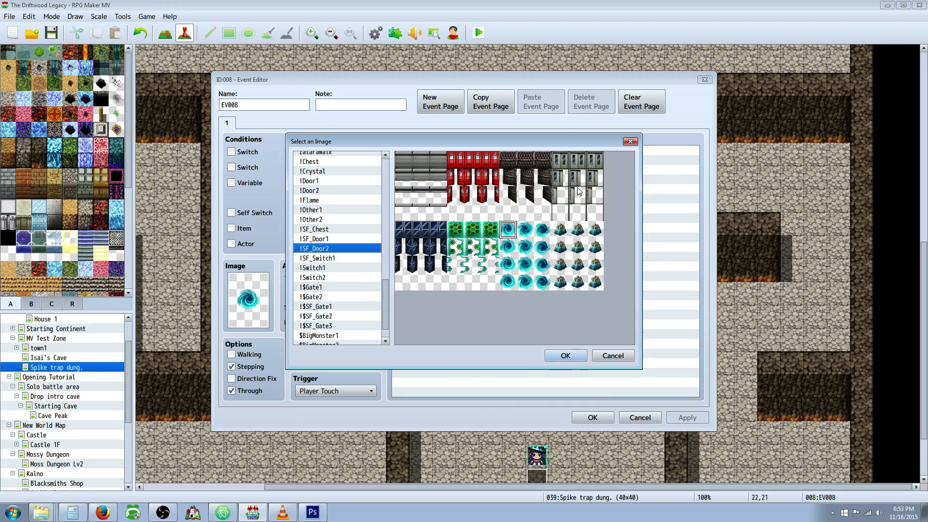
pyautogui.click(565, 356)
# Keep movement Fixed, set Speed to 5: x2 Faster and Freq to 4: Higher, and apply.
pyautogui.click(339, 279)
pyautogui.click(338, 280)
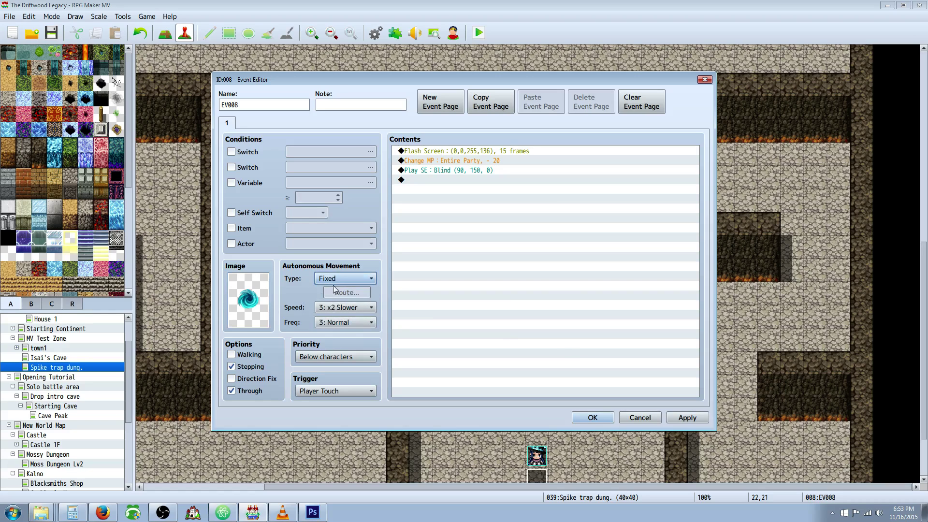
pyautogui.click(348, 308)
pyautogui.click(344, 364)
pyautogui.click(350, 323)
pyautogui.click(347, 368)
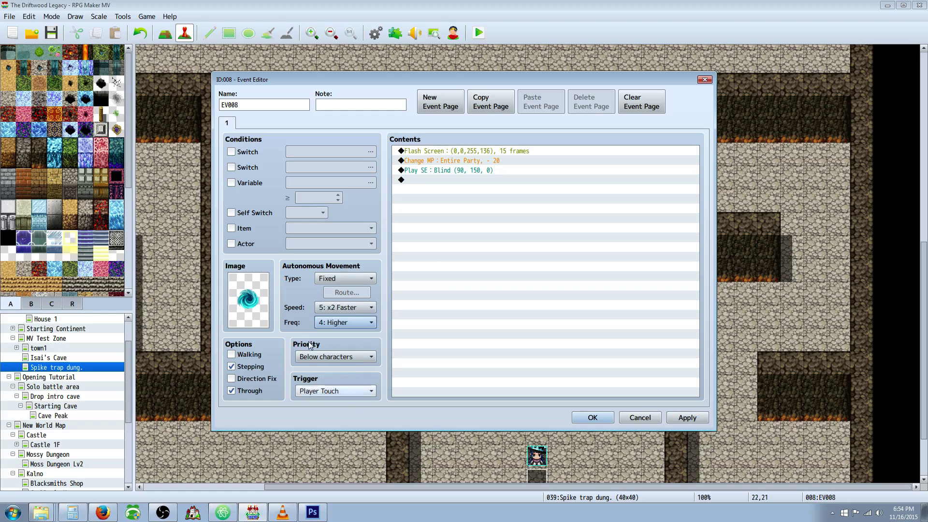
pyautogui.click(683, 424)
# Review the Flash Screen and Change MP commands without adding one, then save the swirl event.
pyautogui.click(447, 154)
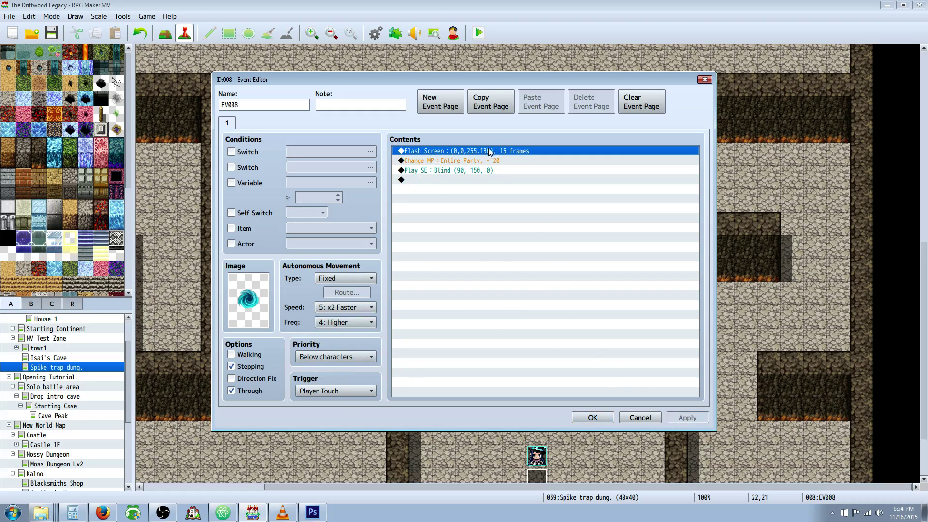
pyautogui.click(445, 163)
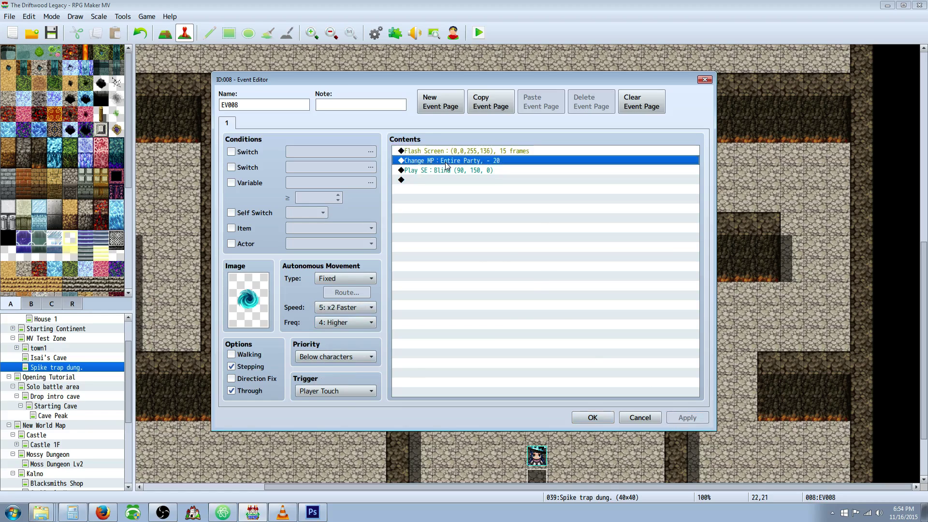
pyautogui.rightClick(429, 180)
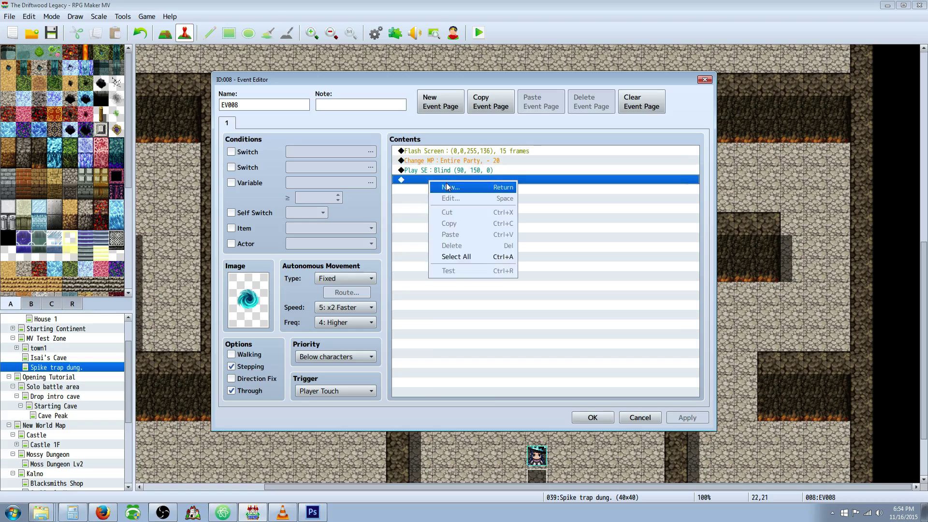
pyautogui.click(447, 187)
pyautogui.click(605, 247)
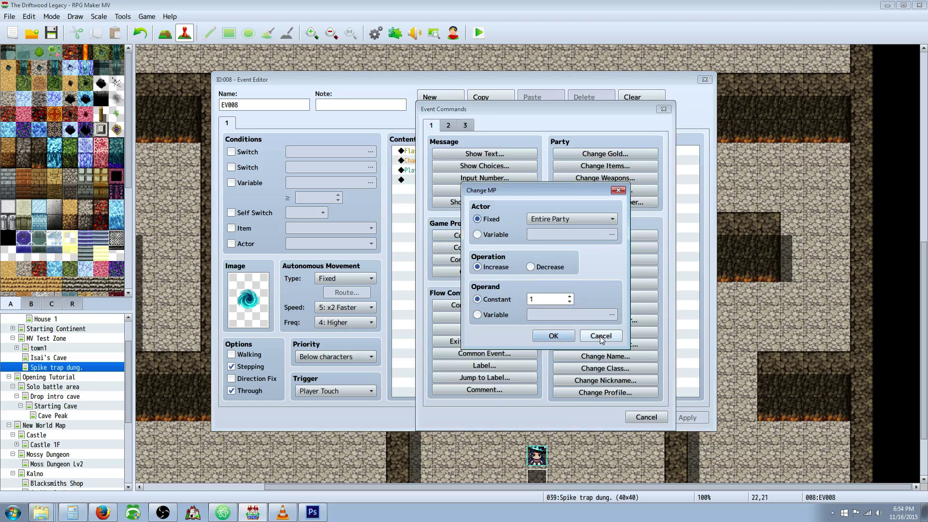
pyautogui.click(601, 335)
pyautogui.click(646, 417)
pyautogui.press('Up')
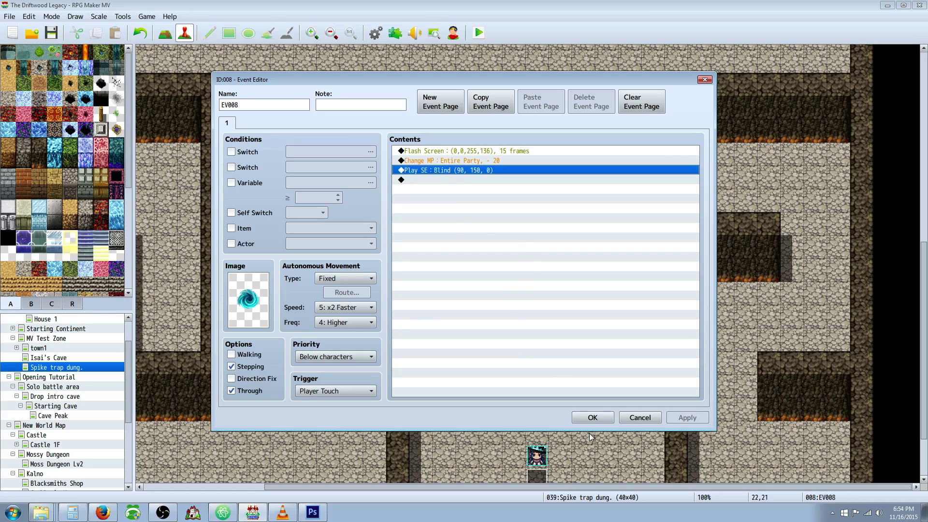
pyautogui.click(592, 418)
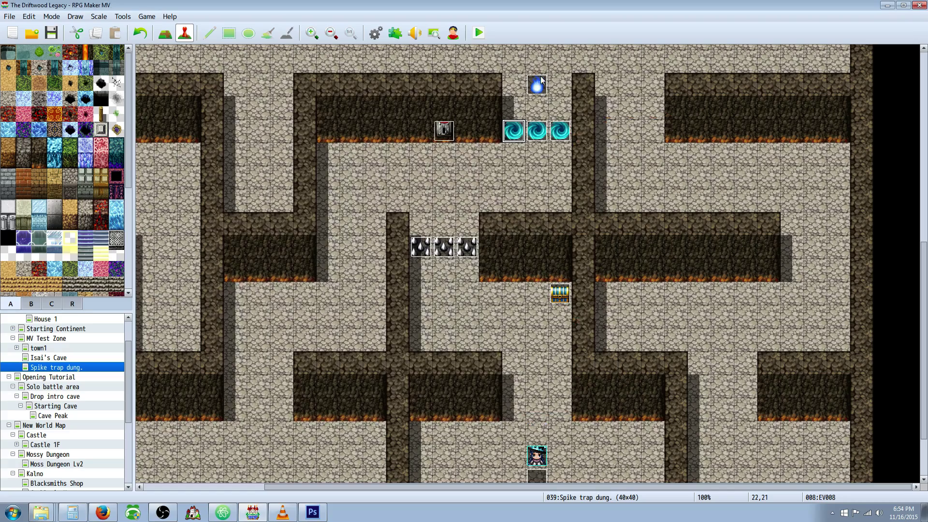
# Open the Plugin Manager and scroll to the autolife plugin.
pyautogui.click(534, 82)
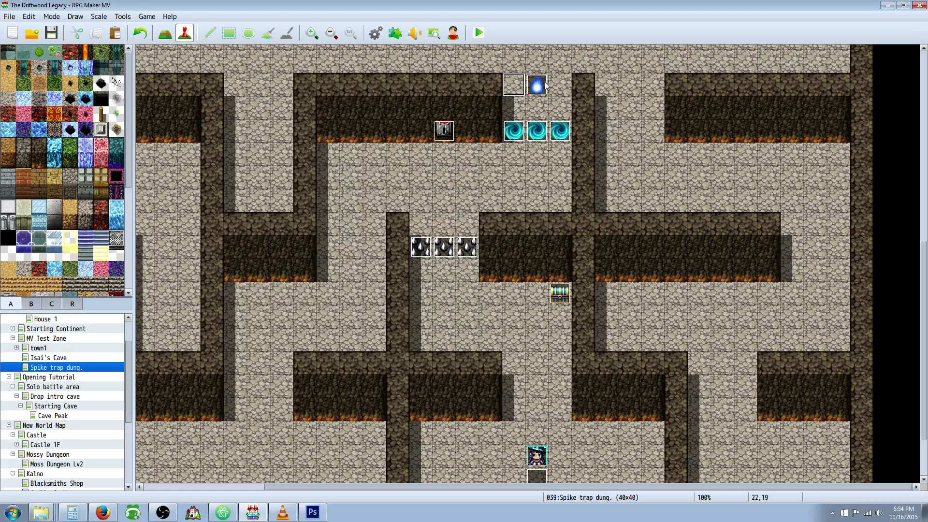
pyautogui.click(394, 32)
pyautogui.scroll(-5, 459, 269)
pyautogui.scroll(-5, 459, 269)
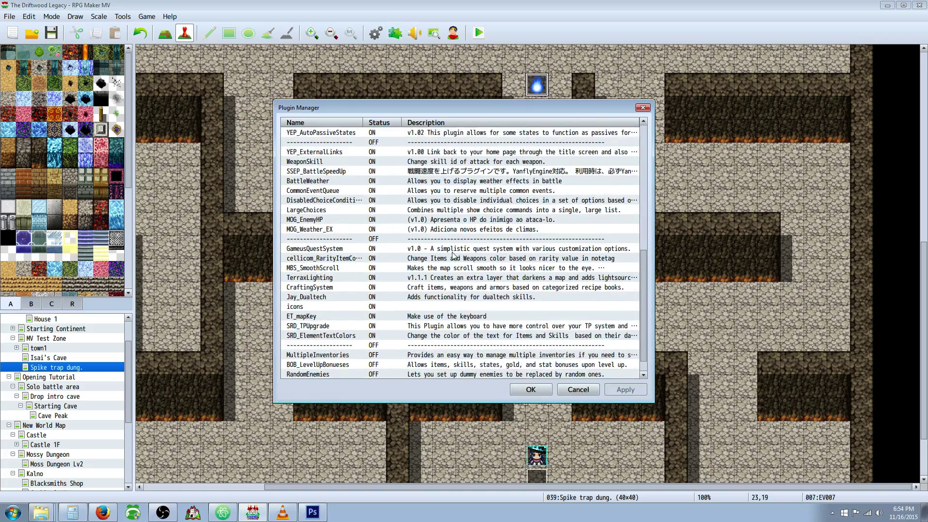
# Read autolife's help, highlighting the <autolife: value[%]> notetag, and confirm its settings unchanged.
pyautogui.doubleClick(314, 365)
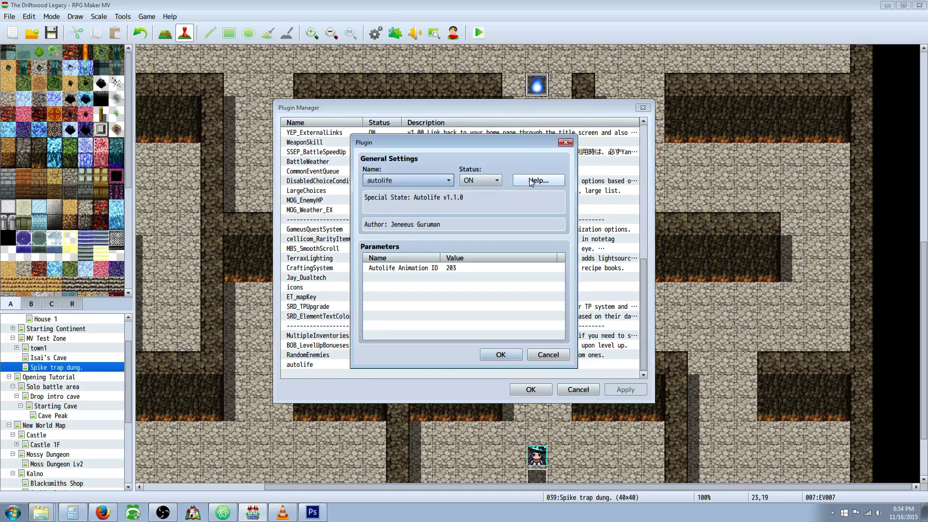
pyautogui.click(539, 180)
pyautogui.scroll(-1, 444, 247)
pyautogui.scroll(1, 444, 247)
pyautogui.scroll(-1, 444, 247)
pyautogui.moveTo(332, 308); pyautogui.dragTo(483, 329)
pyautogui.scroll(1, 386, 275)
pyautogui.moveTo(438, 212); pyautogui.dragTo(347, 200)
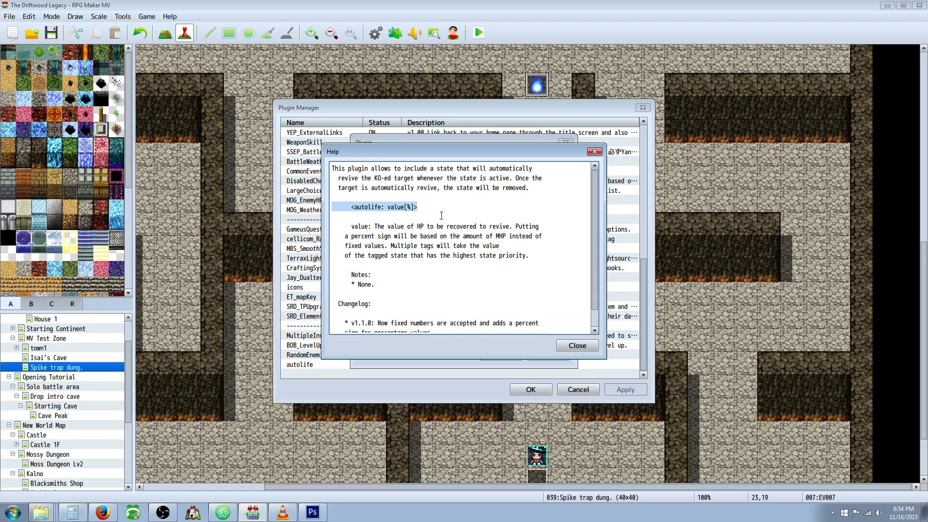
pyautogui.click(578, 345)
pyautogui.click(515, 357)
# Confirm the Plugin Manager, keeping Autolife enabled at Animation ID 203, and return to the map.
pyautogui.click(539, 393)
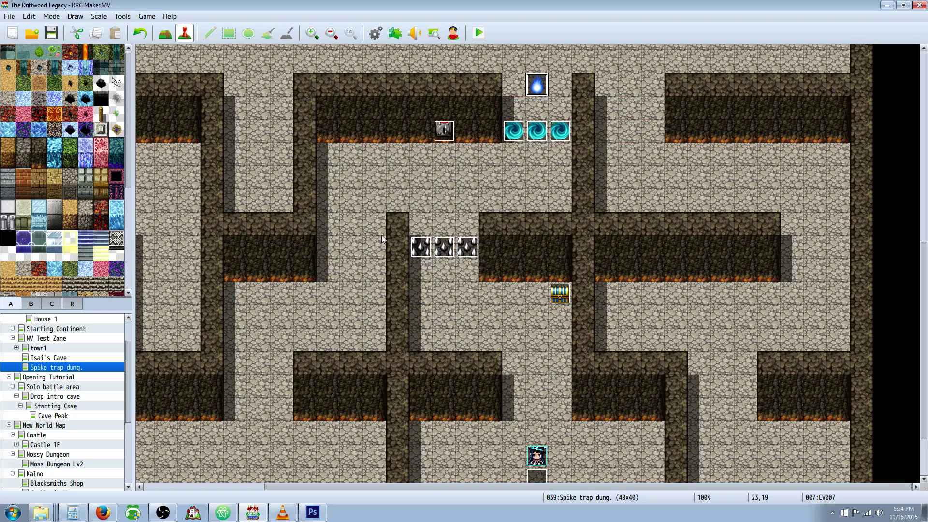